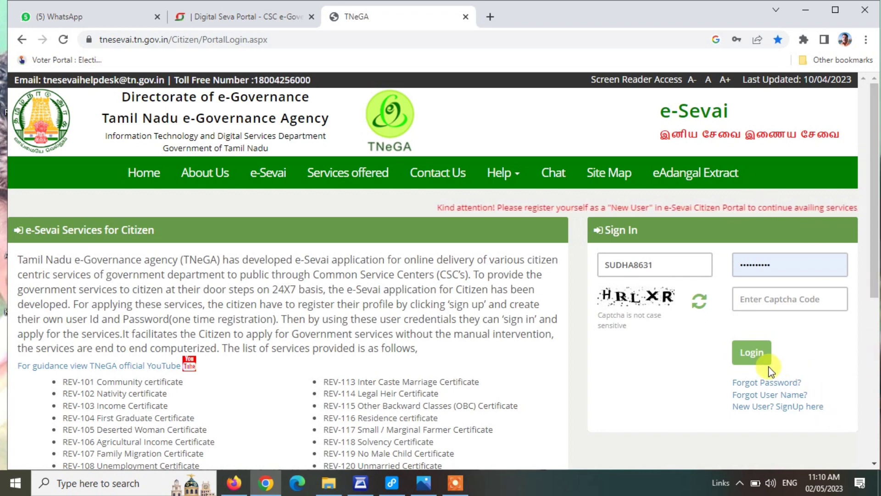
- Enter captcha HRLXR and log in to the e-Sevai citizen portal
{"action": "type", "text": "HRLXR"}
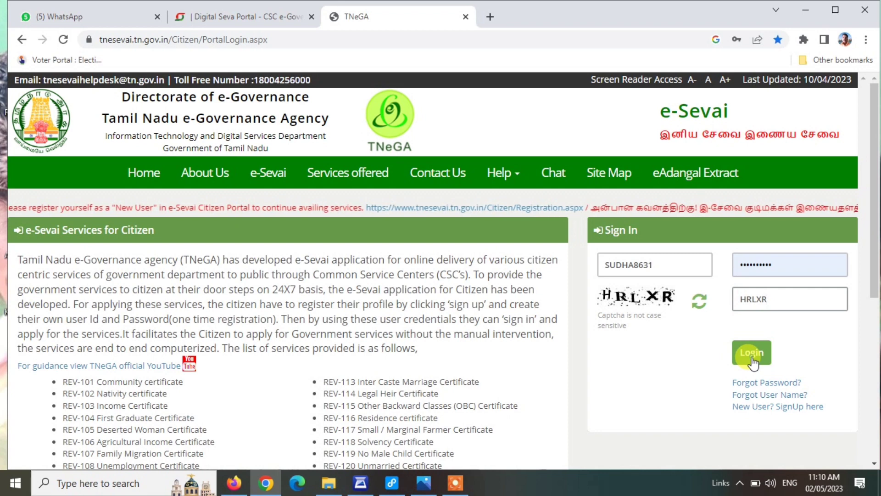
{"action": "left_click", "coordinate": [752, 356]}
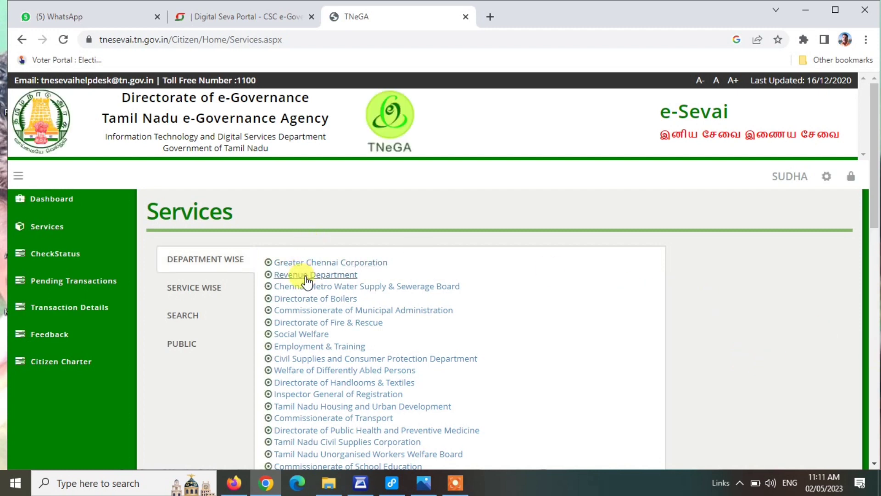
- Open the Revenue Department list and start the REV-109 Widow Certificate service
{"action": "left_click", "coordinate": [306, 275]}
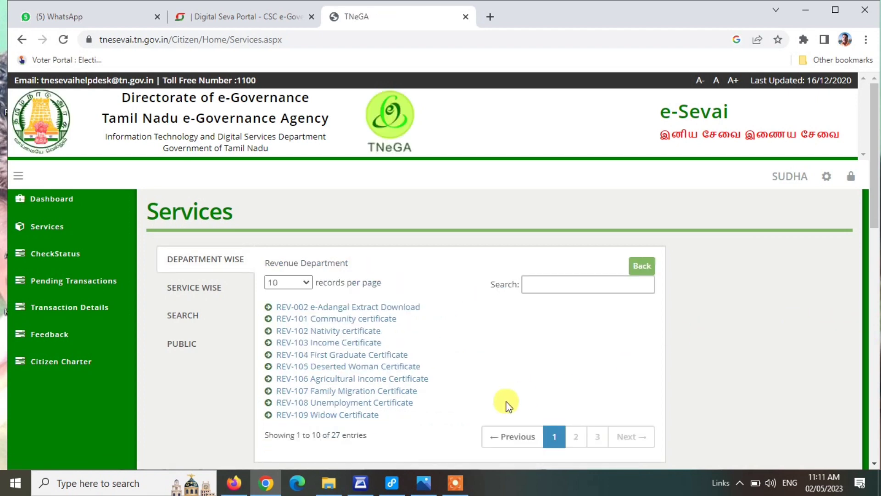
{"action": "left_click", "coordinate": [334, 418]}
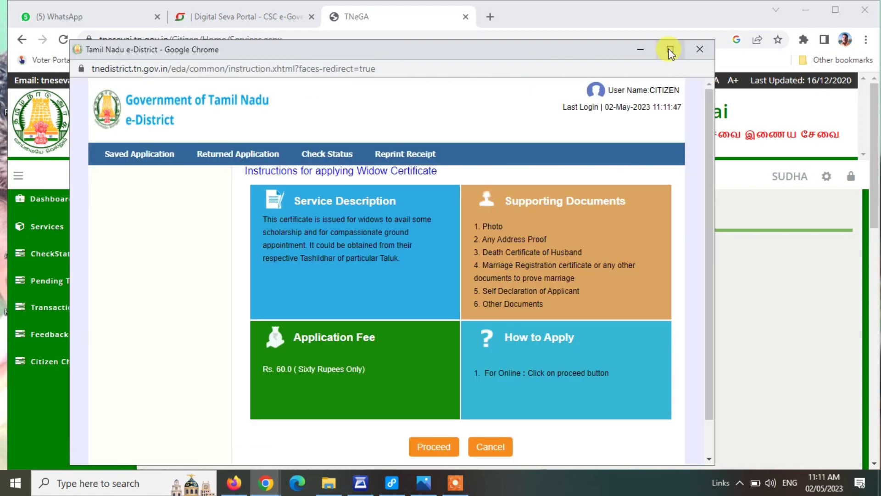
- Maximize the e-District window and proceed past the Widow Certificate instructions
{"action": "left_click", "coordinate": [670, 49]}
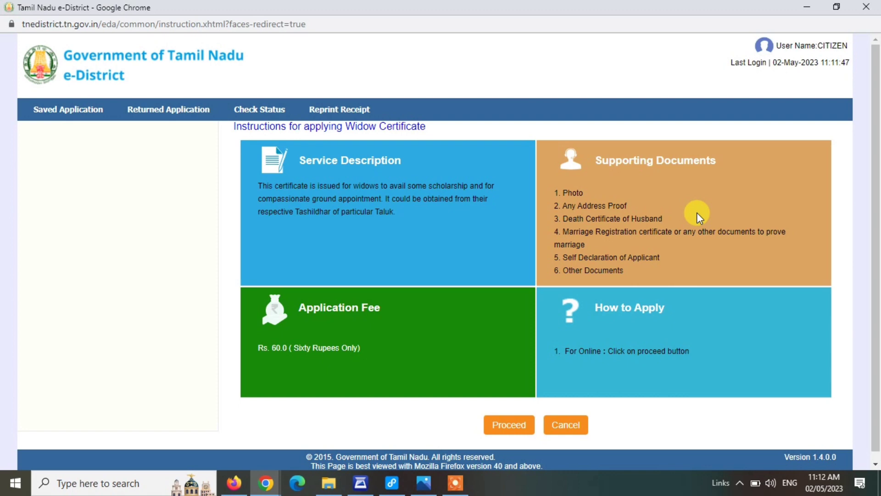
{"action": "left_click", "coordinate": [506, 425]}
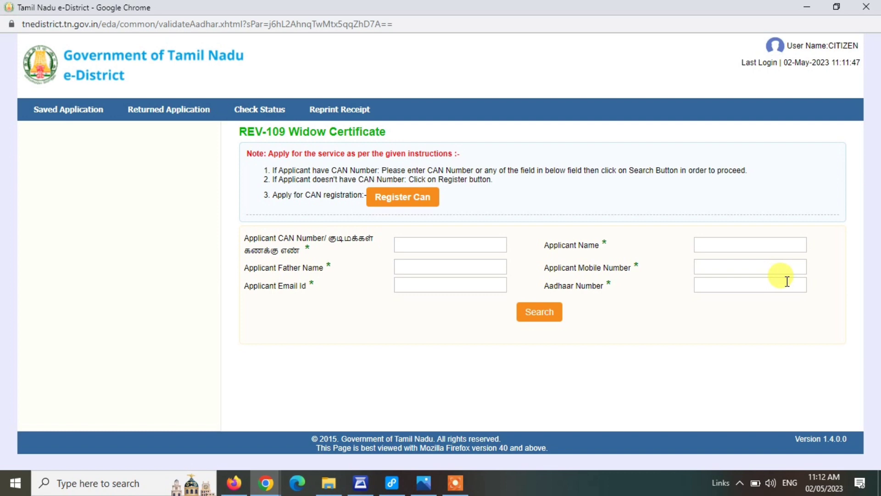
- Search by the applicant's Aadhaar number, then begin Register CAN after no match
{"action": "left_click", "coordinate": [788, 282]}
{"action": "key", "text": "ctrl+v"}
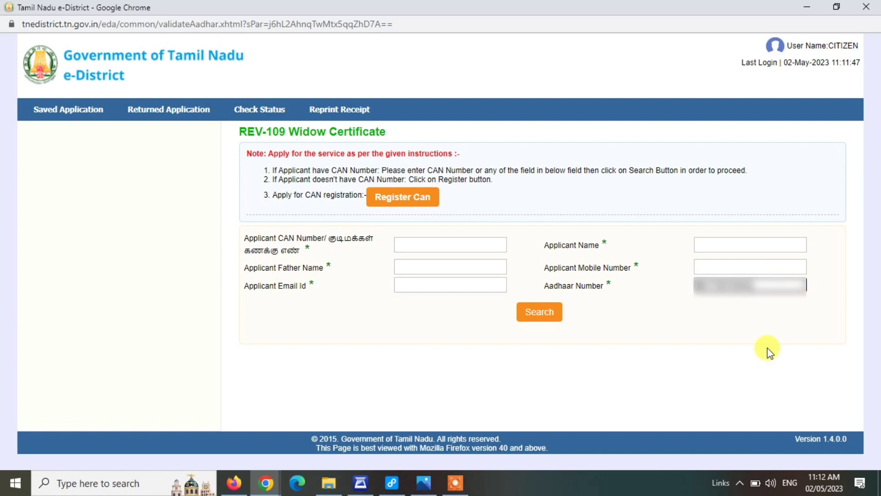
{"action": "left_click", "coordinate": [763, 325]}
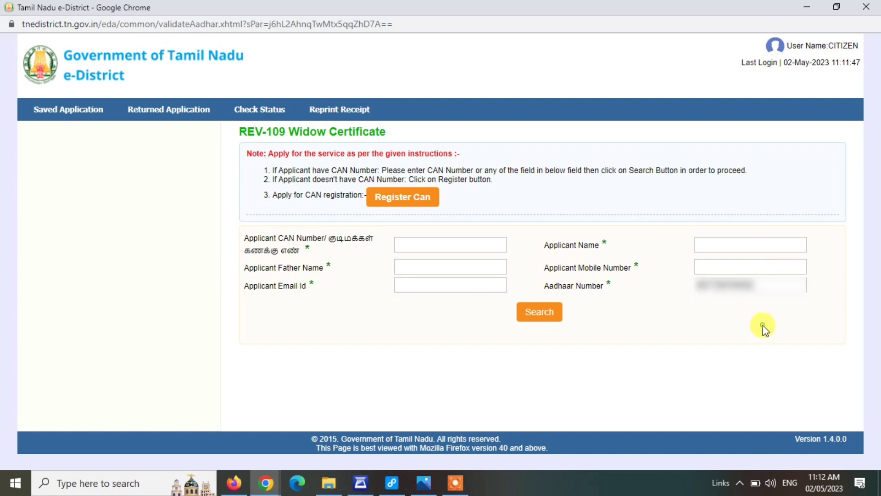
{"action": "left_click", "coordinate": [528, 314]}
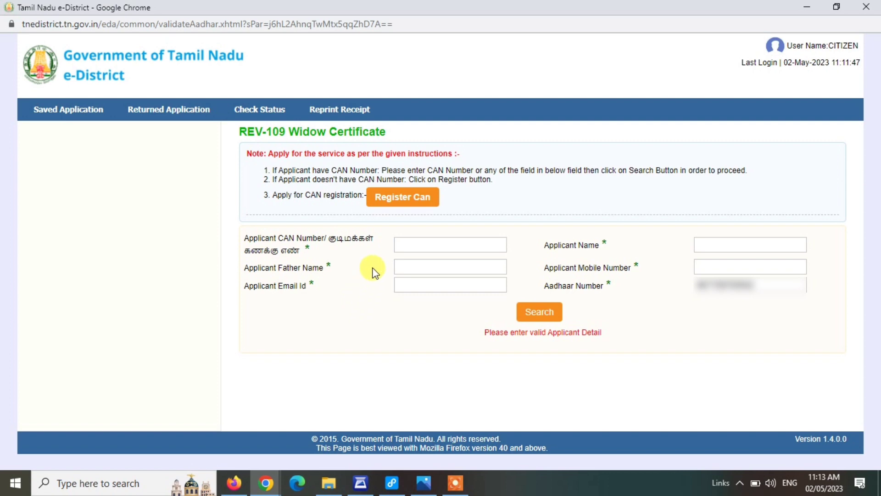
{"action": "left_click", "coordinate": [396, 205]}
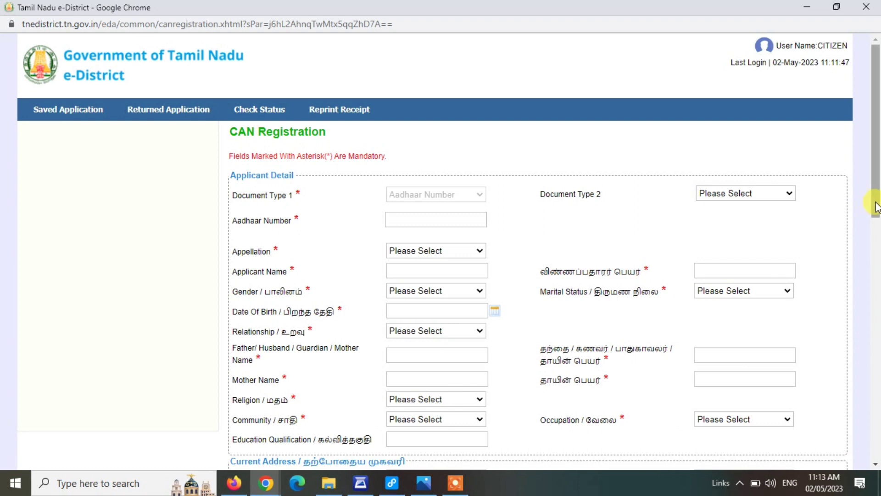
- Scroll the CAN Registration form and set Marital Status to Widow
{"action": "left_click_drag", "start_coordinate": [876, 207], "coordinate": [872, 256]}
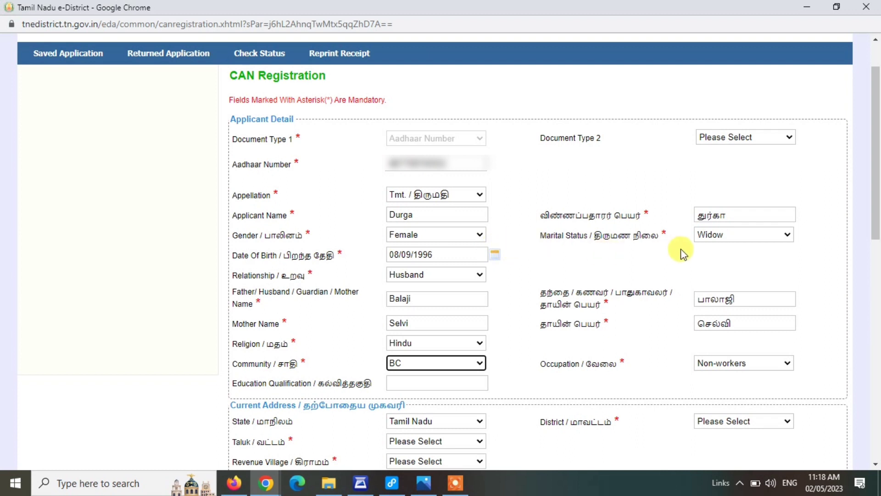
{"action": "left_click", "coordinate": [710, 239]}
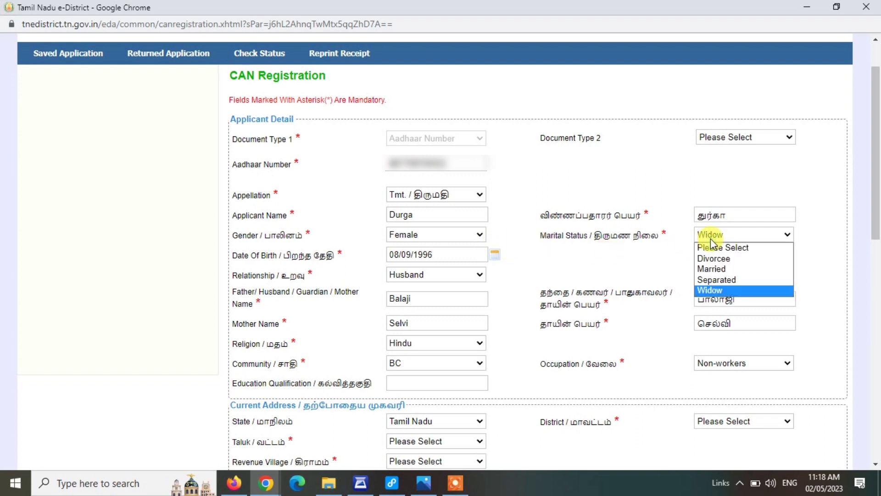
{"action": "left_click", "coordinate": [748, 289]}
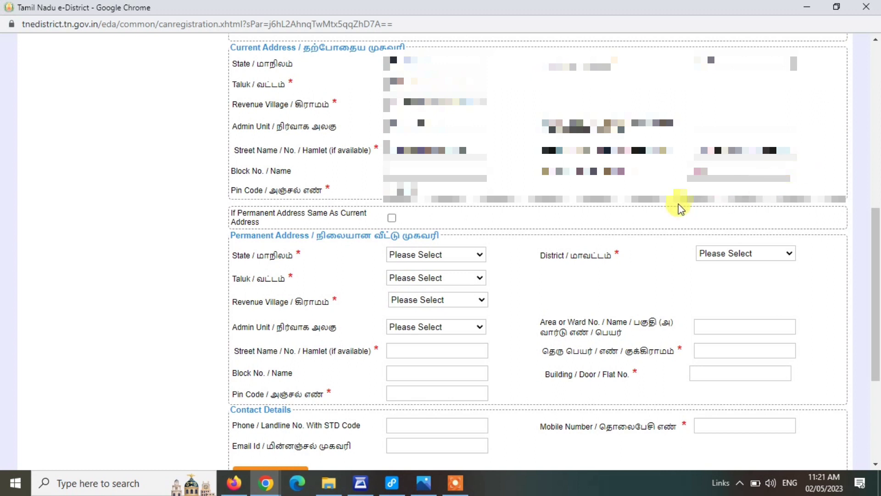
- Copy the current address as permanent, verify the mobile OTP, and register the CAN
{"action": "left_click", "coordinate": [392, 219]}
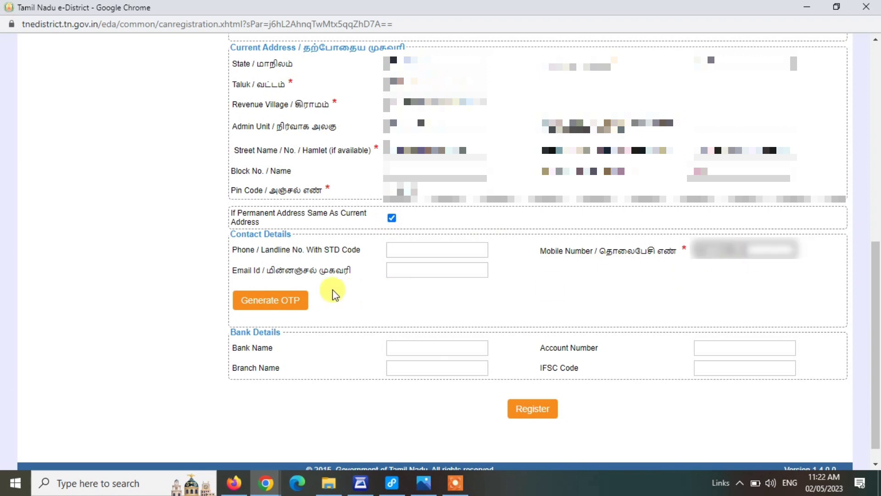
{"action": "left_click", "coordinate": [291, 302]}
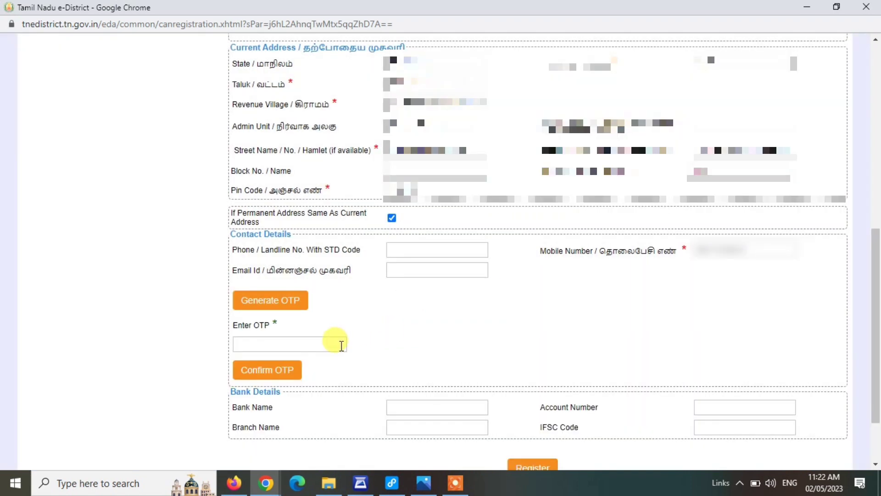
{"action": "left_click", "coordinate": [341, 345]}
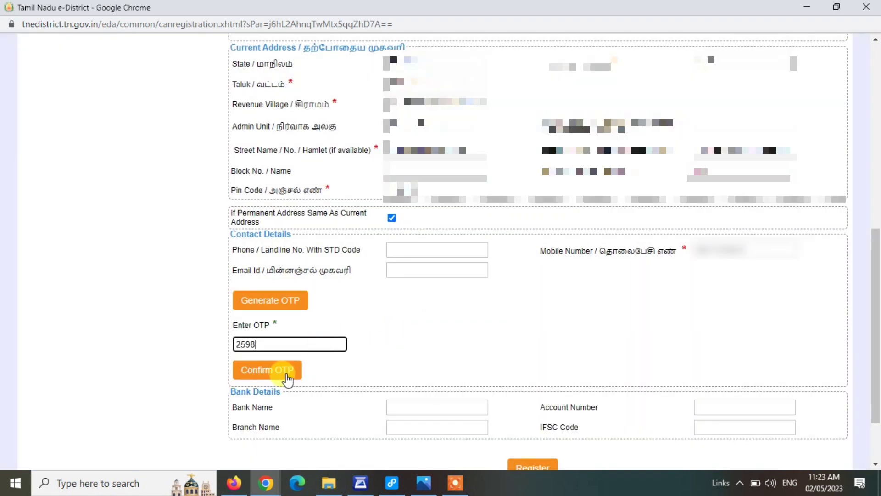
{"action": "left_click", "coordinate": [283, 371]}
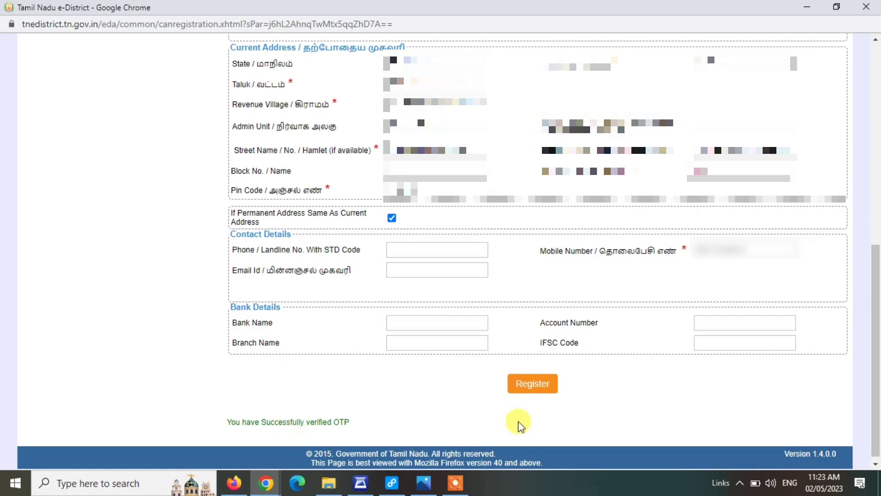
{"action": "left_click", "coordinate": [532, 385]}
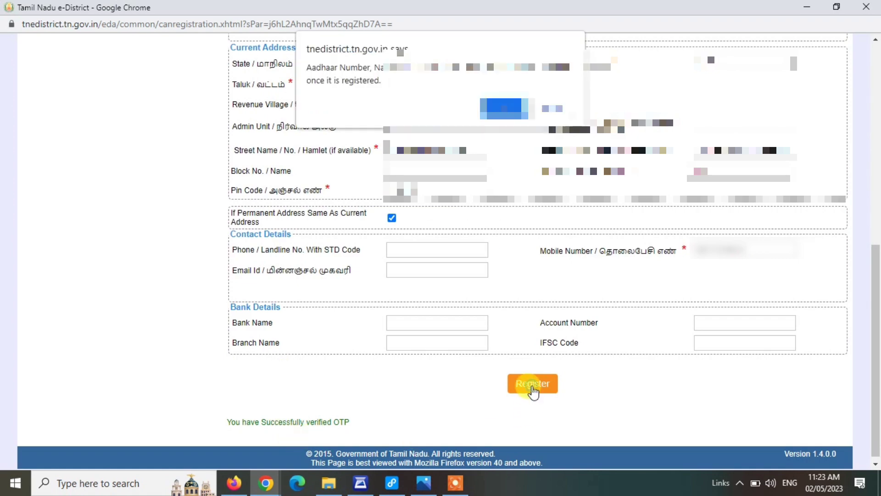
{"action": "left_click", "coordinate": [506, 109]}
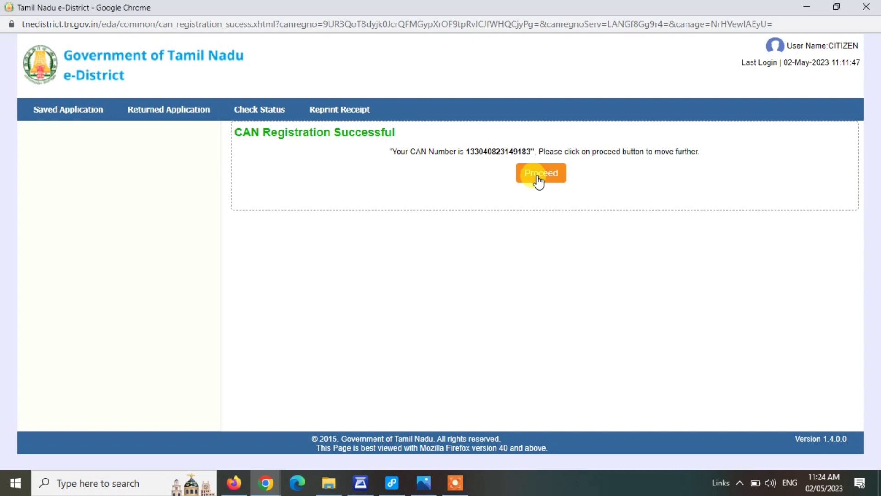
- Fill the Widow Certificate form: spouse name, marriage 17-May-2019, death certificate number, death 14-Feb-2023
{"action": "left_click", "coordinate": [538, 179]}
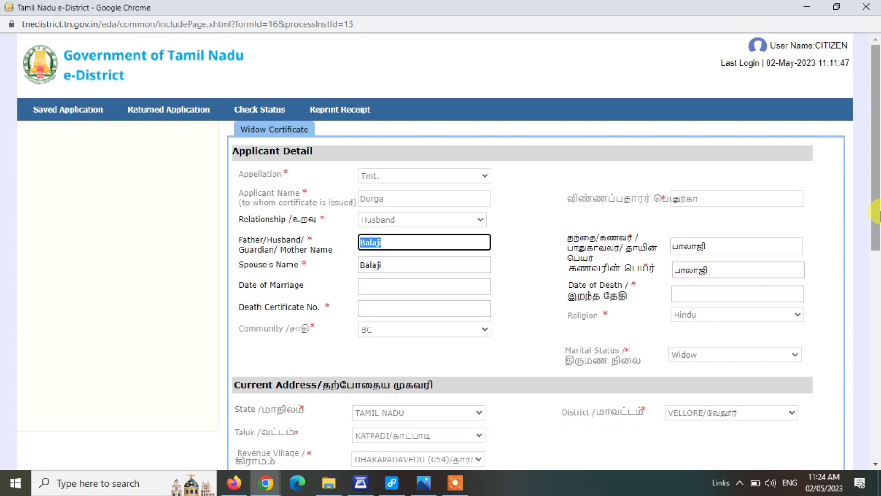
{"action": "left_click", "coordinate": [541, 225]}
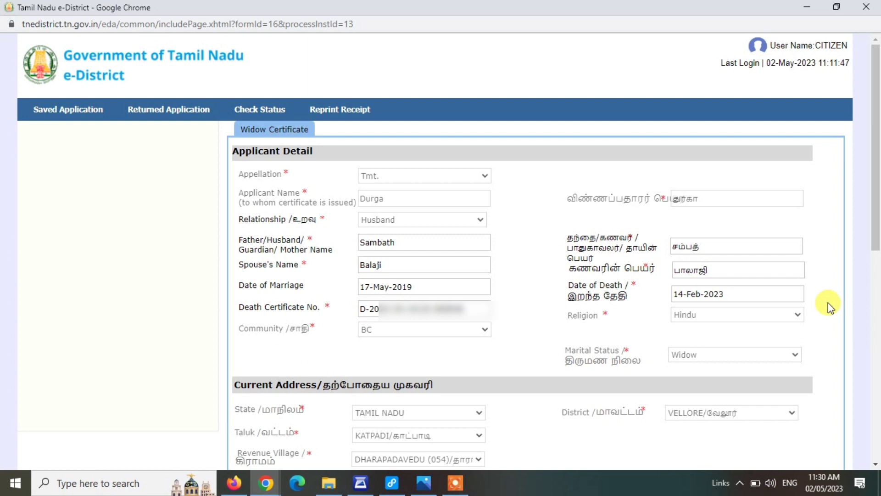
- Scroll to the end of the Widow Certificate form and submit it
{"action": "scroll", "coordinate": [828, 302], "scroll_direction": "down", "scroll_amount": 6}
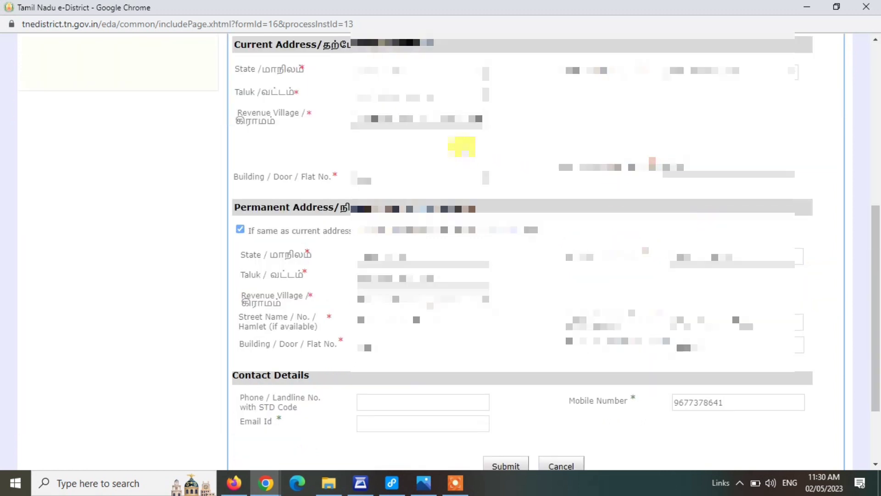
{"action": "left_click_drag", "start_coordinate": [877, 240], "coordinate": [880, 263]}
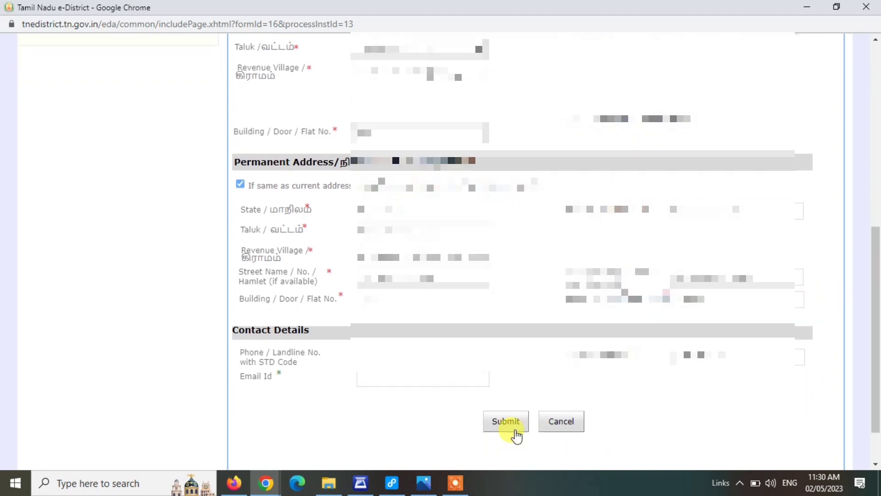
{"action": "left_click", "coordinate": [514, 428]}
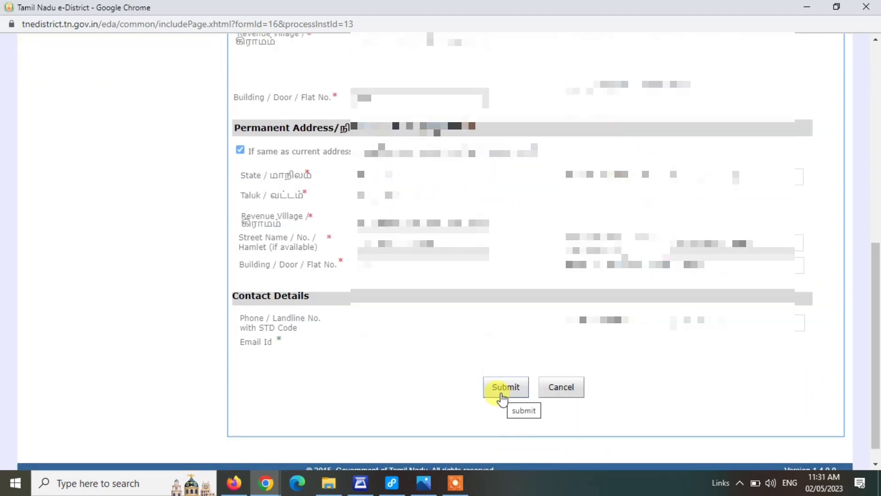
{"action": "left_click", "coordinate": [502, 398]}
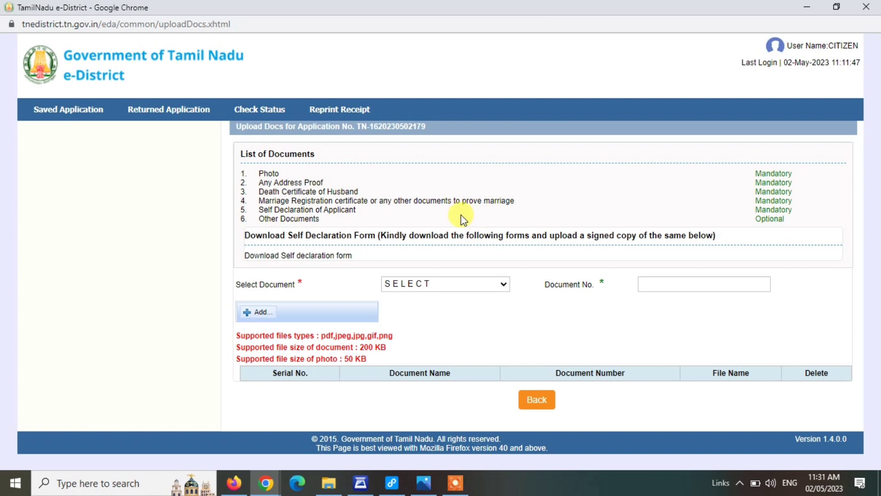
- Download and review the pre-filled Self Declaration form PDF, back on the upload page
{"action": "left_click", "coordinate": [324, 260]}
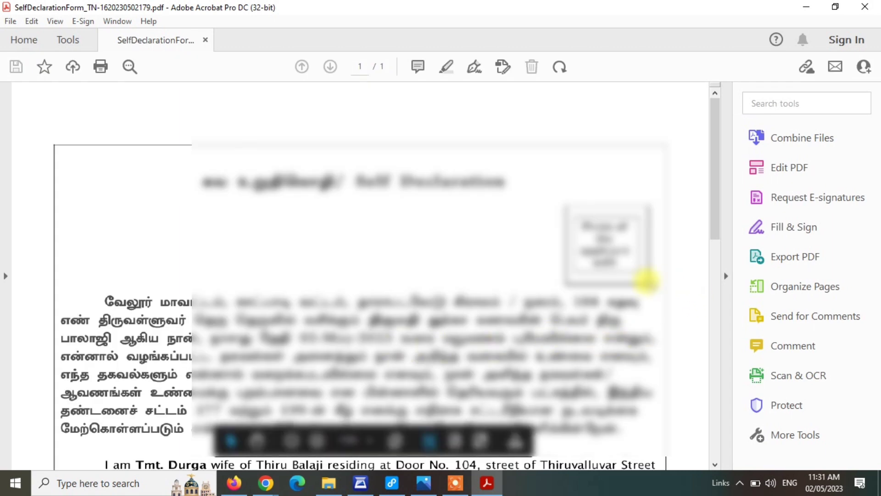
{"action": "scroll", "coordinate": [646, 281], "scroll_direction": "down", "scroll_amount": 6}
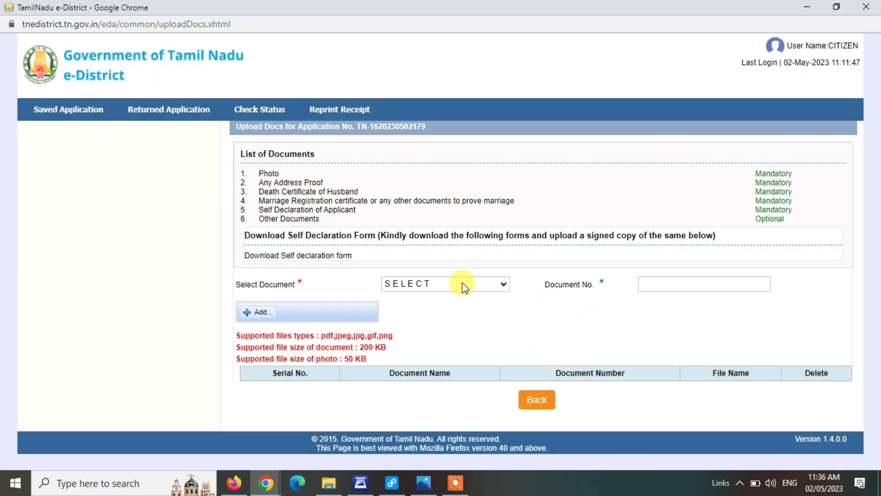
- Select document type Photo and enter document number 1
{"action": "left_click", "coordinate": [462, 282]}
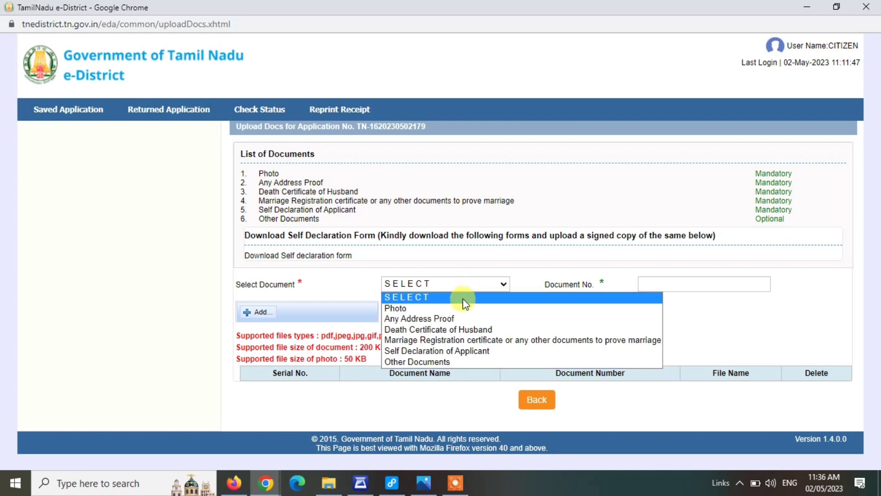
{"action": "left_click", "coordinate": [467, 310]}
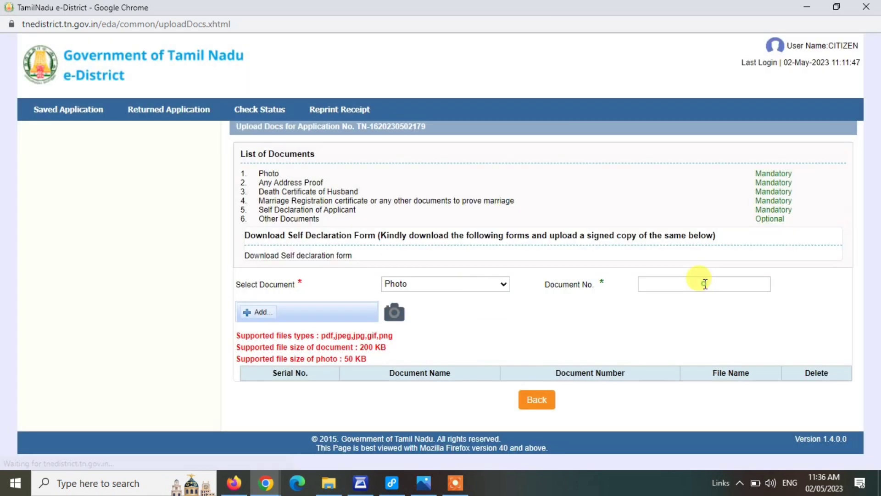
{"action": "left_click", "coordinate": [704, 284]}
{"action": "type", "text": "1"}
{"action": "left_click", "coordinate": [636, 324]}
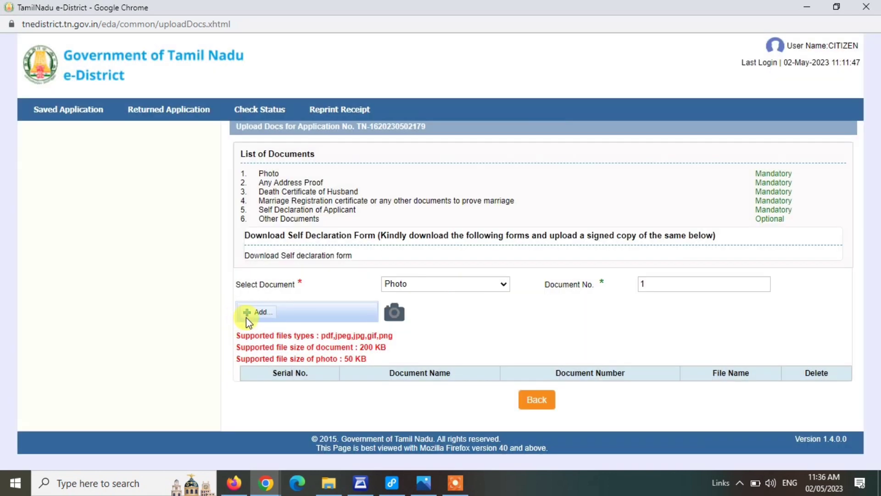
- Pick the Photo file from the documents folder and upload it, hitting the 50KB limit
{"action": "left_click", "coordinate": [248, 314]}
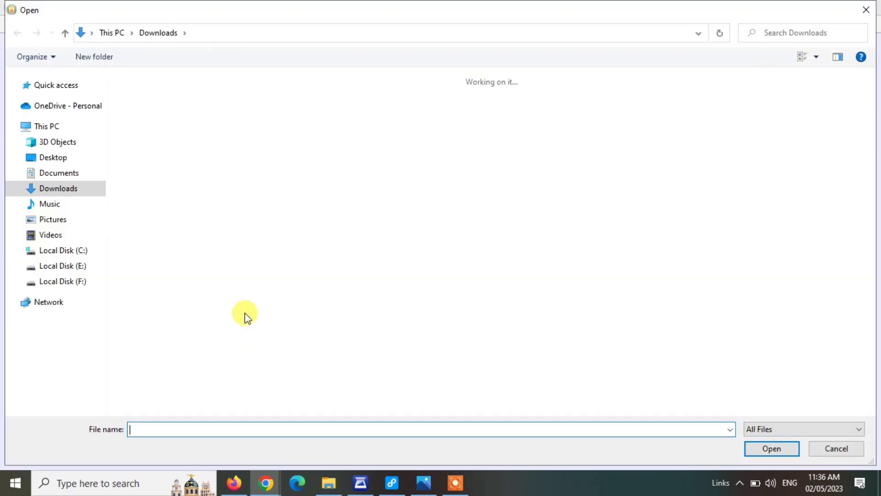
{"action": "double_click", "coordinate": [197, 96]}
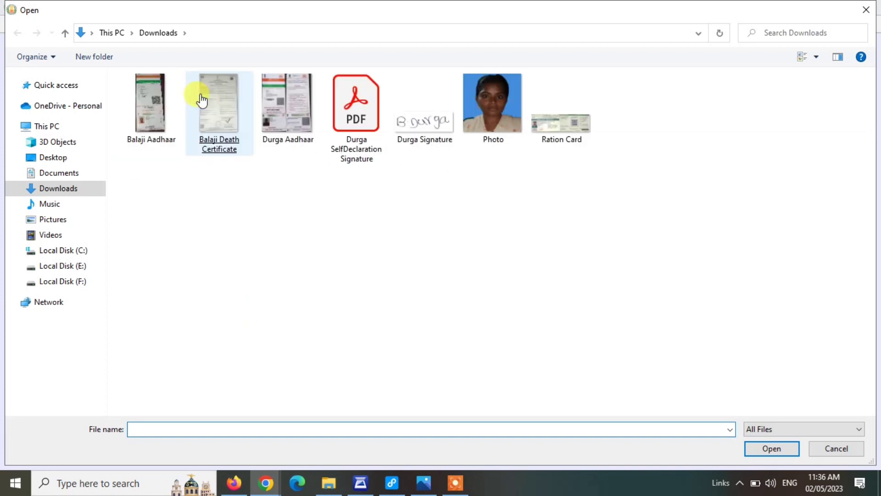
{"action": "double_click", "coordinate": [501, 125]}
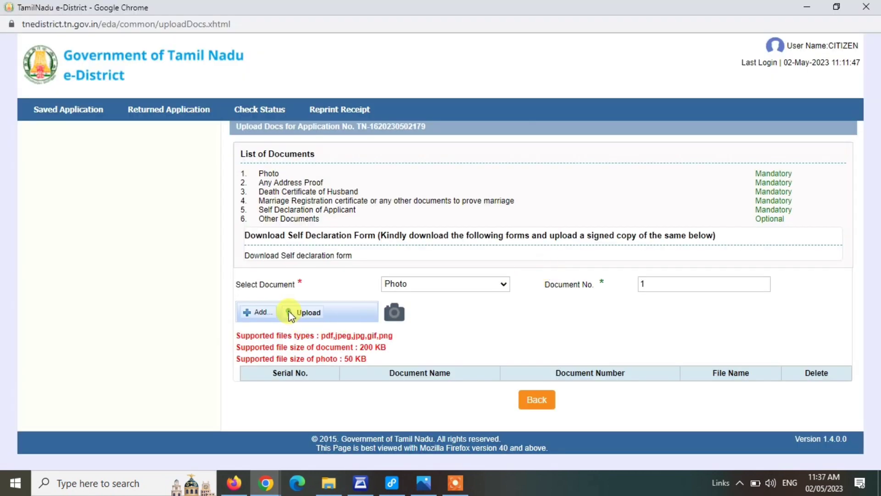
{"action": "left_click", "coordinate": [291, 315]}
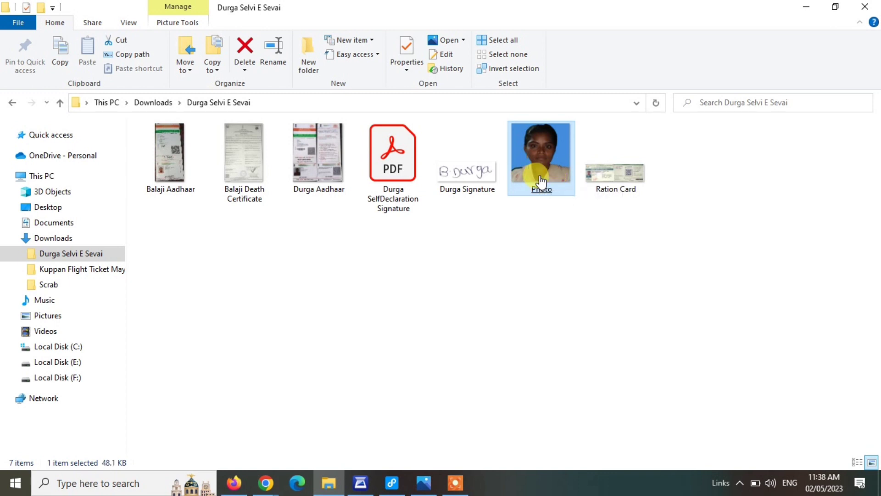
- Return to the e-District upload page after confirming the Photo file is 48.1 KB
{"action": "key", "text": "alt+Tab"}
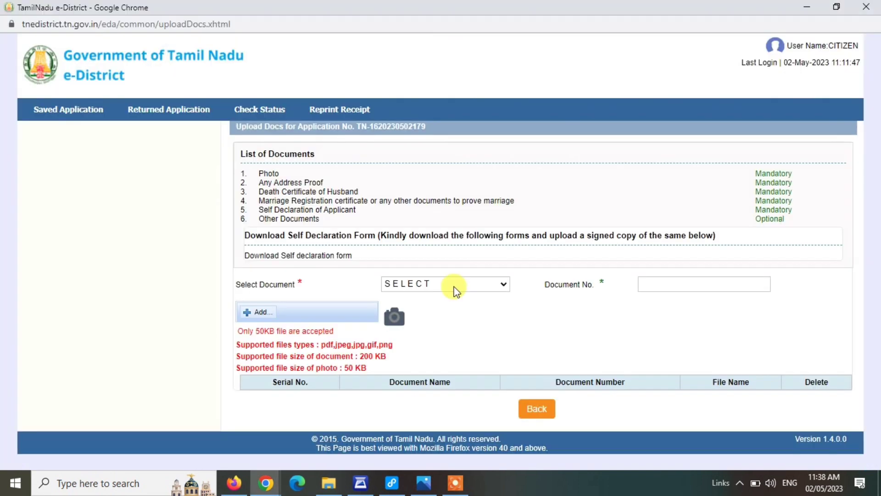
- Upload the Photo file as document type Photo with document number 1
{"action": "left_click", "coordinate": [455, 287]}
{"action": "left_click", "coordinate": [435, 308]}
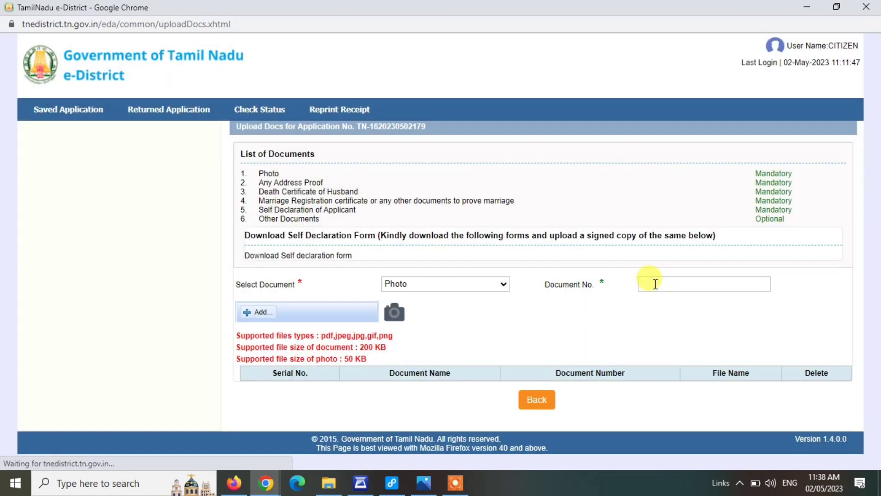
{"action": "left_click", "coordinate": [650, 283]}
{"action": "type", "text": "1"}
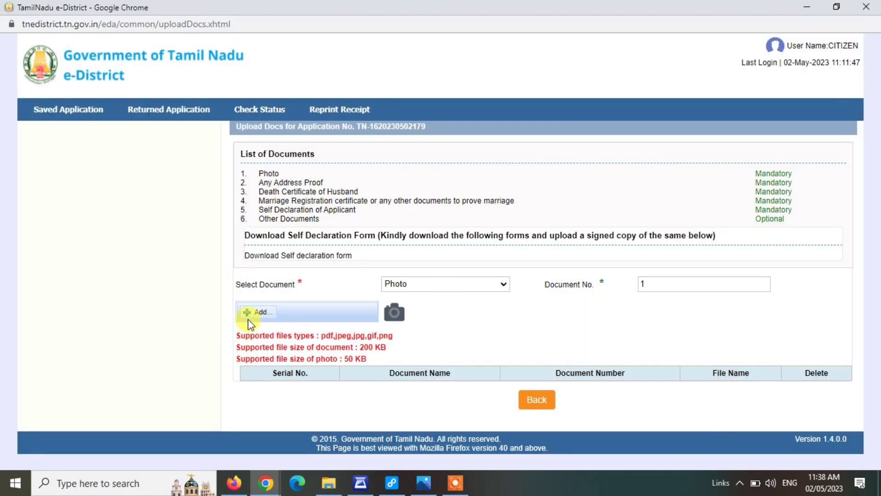
{"action": "left_click", "coordinate": [245, 316]}
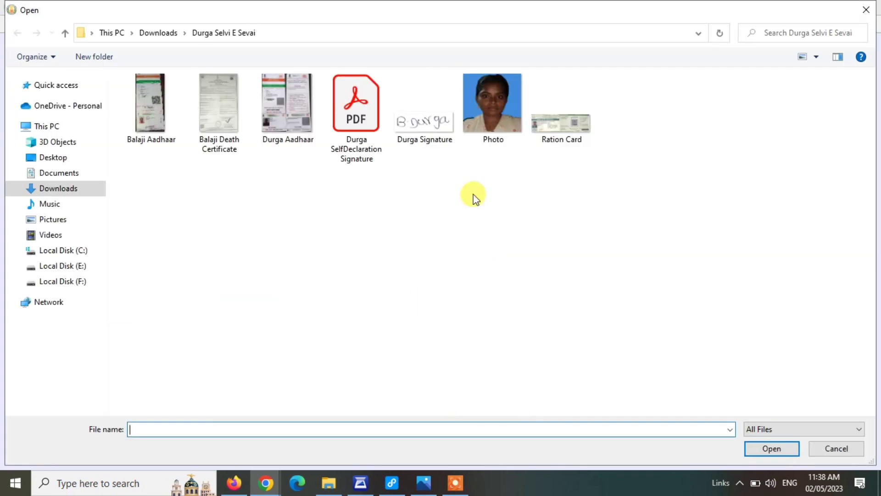
{"action": "double_click", "coordinate": [507, 98]}
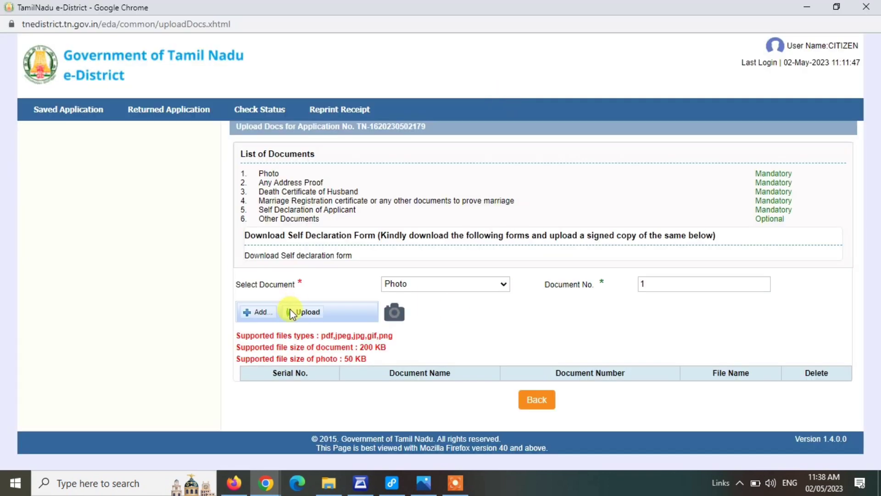
{"action": "left_click", "coordinate": [303, 313]}
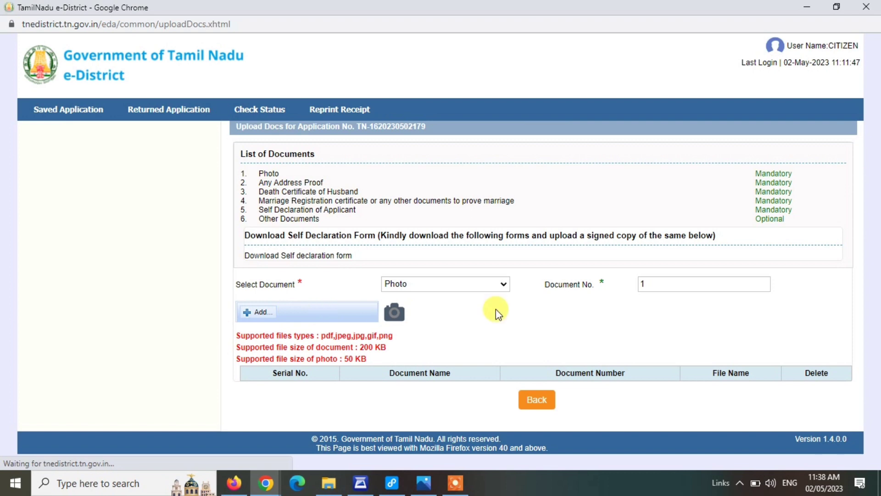
{"action": "left_click", "coordinate": [454, 284]}
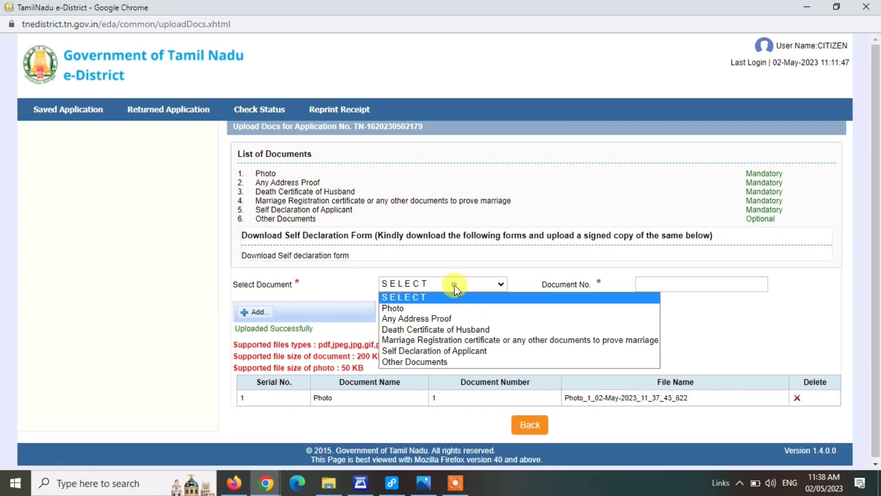
- Upload the applicant's Aadhaar file as Any Address Proof, document number 2
{"action": "left_click", "coordinate": [435, 323]}
{"action": "left_click", "coordinate": [660, 285]}
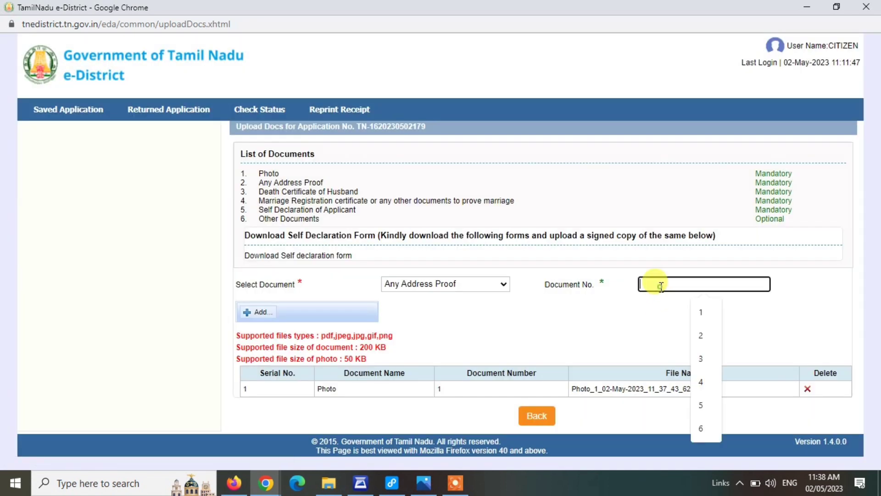
{"action": "type", "text": "2"}
{"action": "left_click", "coordinate": [649, 313]}
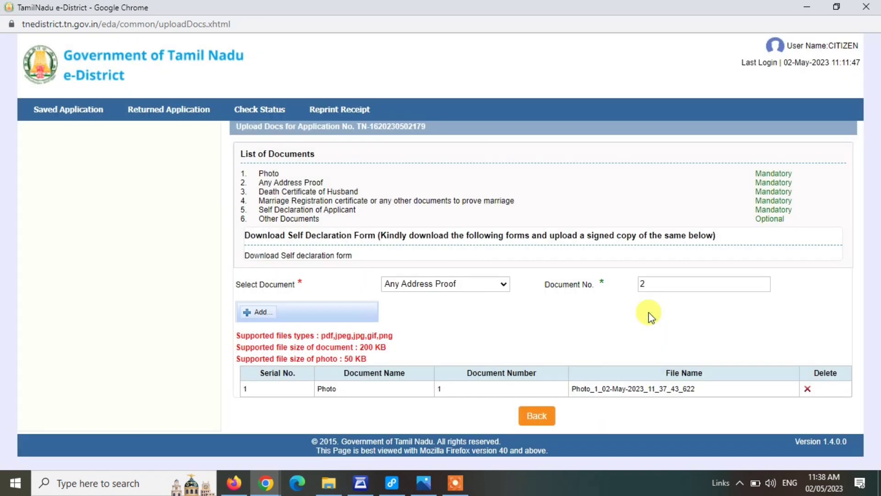
{"action": "left_click", "coordinate": [251, 318]}
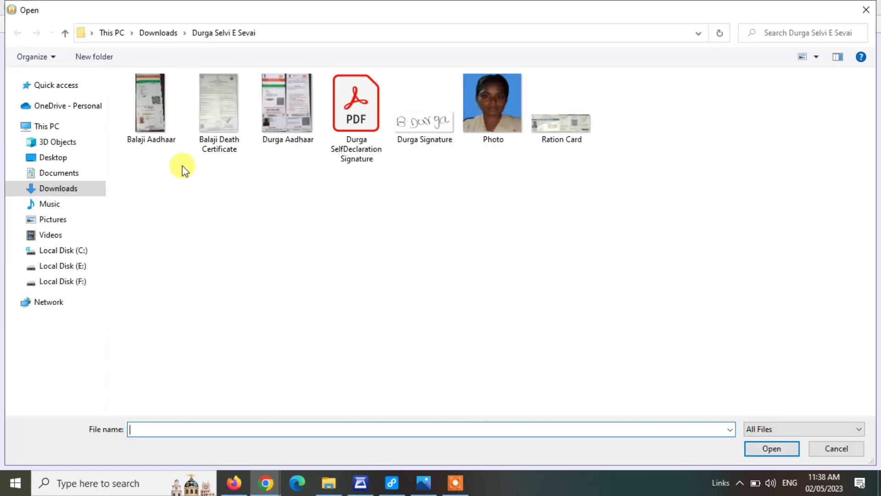
{"action": "double_click", "coordinate": [287, 102]}
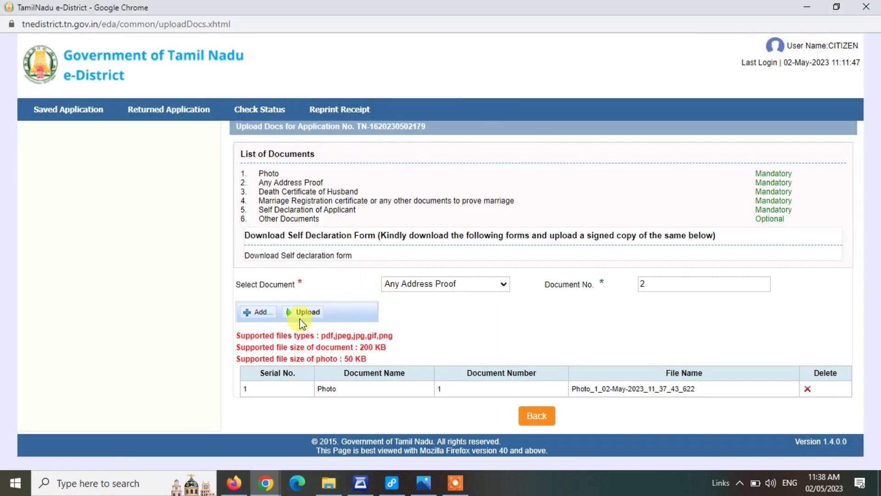
{"action": "left_click", "coordinate": [289, 312]}
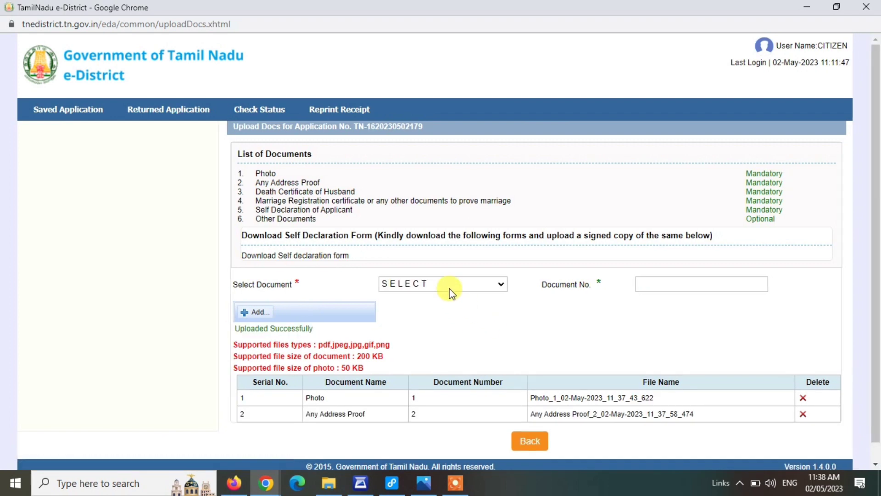
- Attach the husband's death certificate file as Death Certificate of Husband, document number 3
{"action": "left_click", "coordinate": [450, 286]}
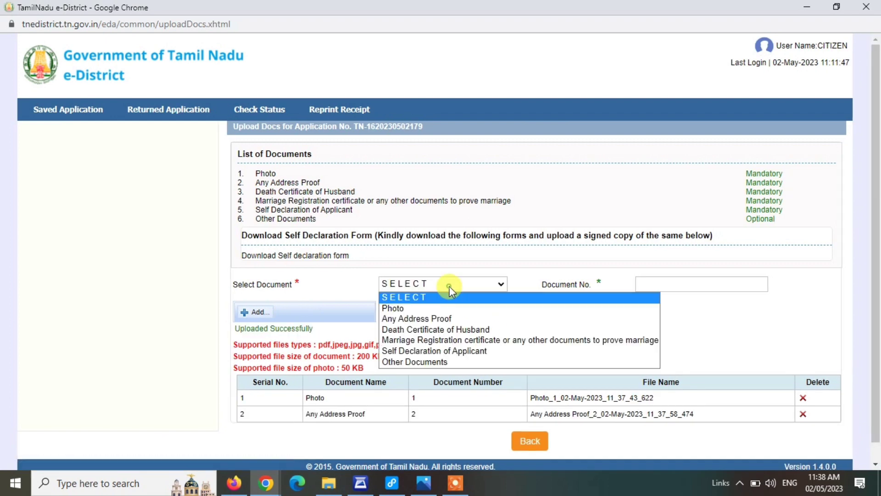
{"action": "left_click", "coordinate": [449, 332]}
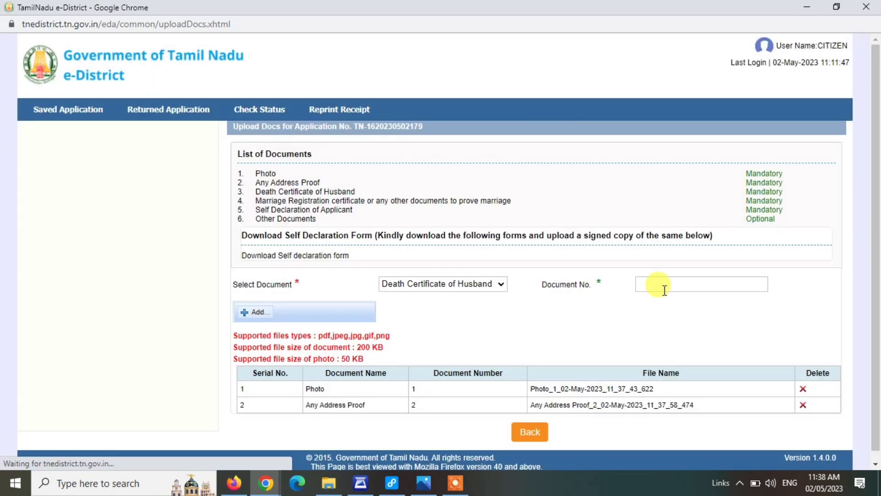
{"action": "left_click", "coordinate": [664, 287]}
{"action": "type", "text": "3"}
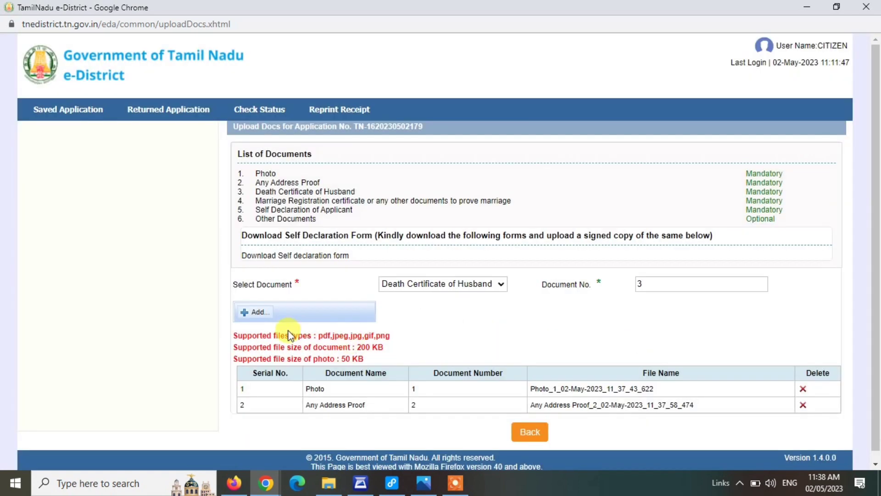
{"action": "left_click", "coordinate": [247, 313]}
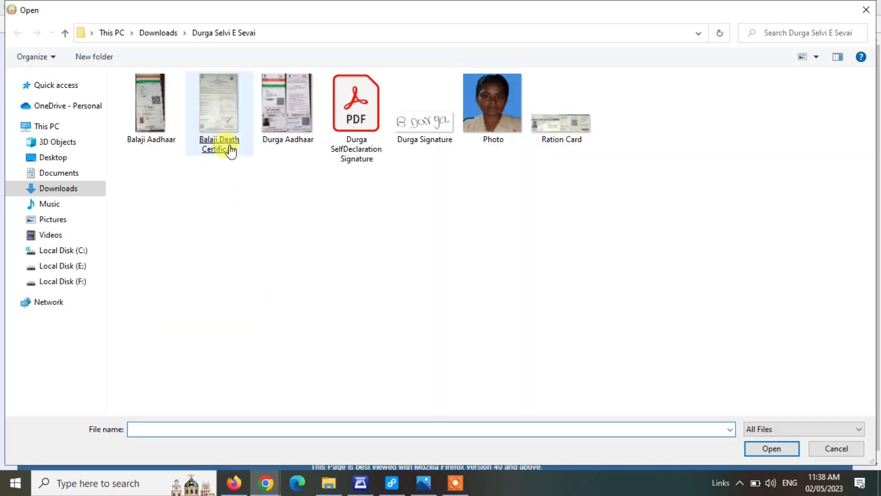
{"action": "left_click", "coordinate": [220, 127]}
{"action": "double_click", "coordinate": [219, 127]}
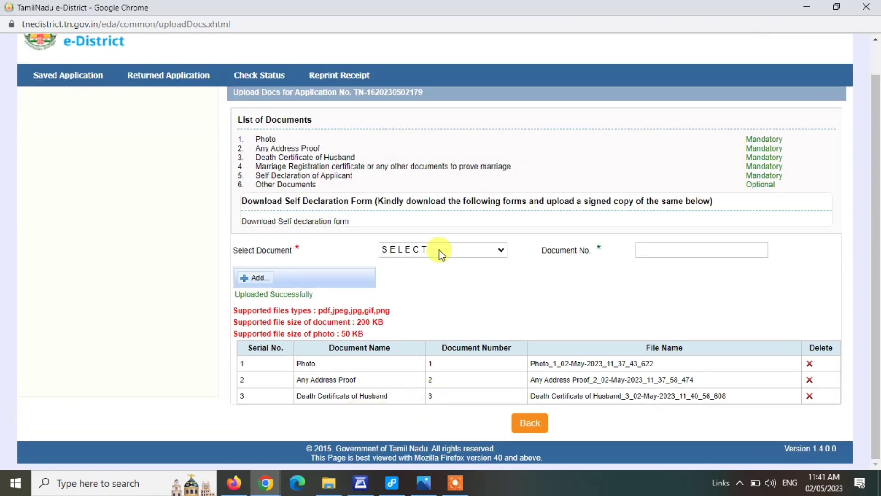
- Upload a second Death Certificate of Husband entry with document number 4
{"action": "left_click", "coordinate": [439, 249]}
{"action": "left_click", "coordinate": [439, 296]}
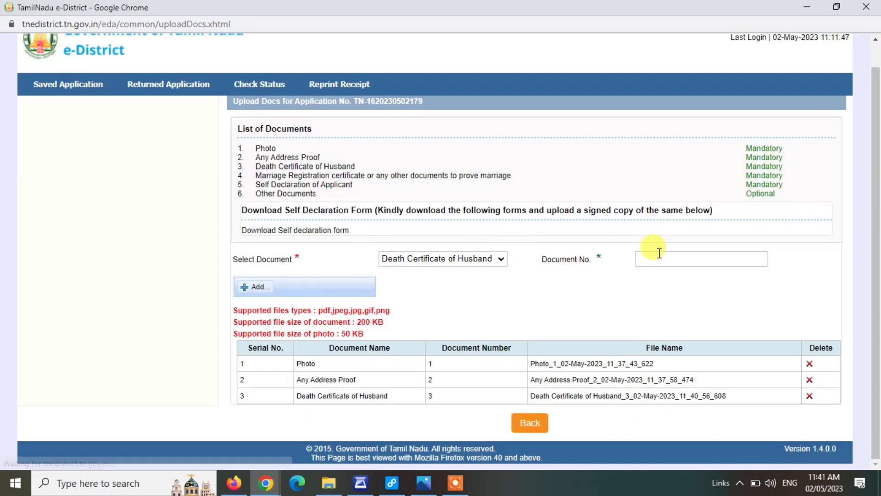
{"action": "left_click", "coordinate": [657, 255]}
{"action": "type", "text": "4"}
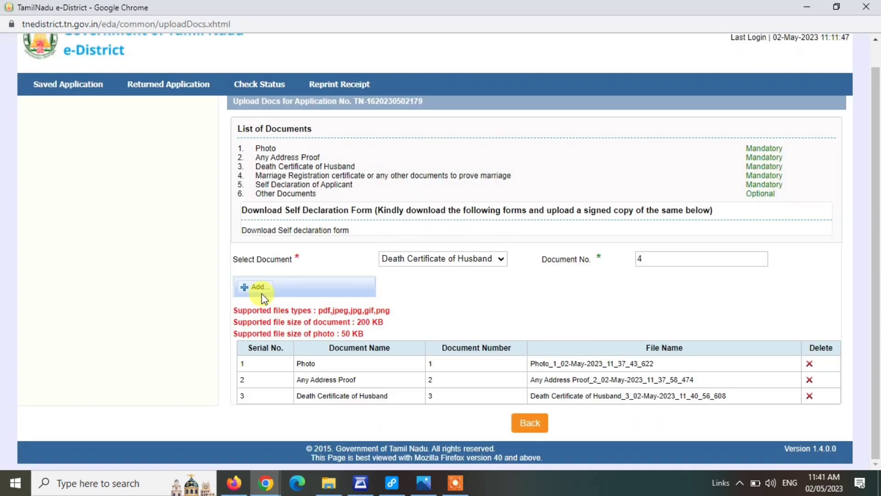
{"action": "left_click", "coordinate": [252, 288]}
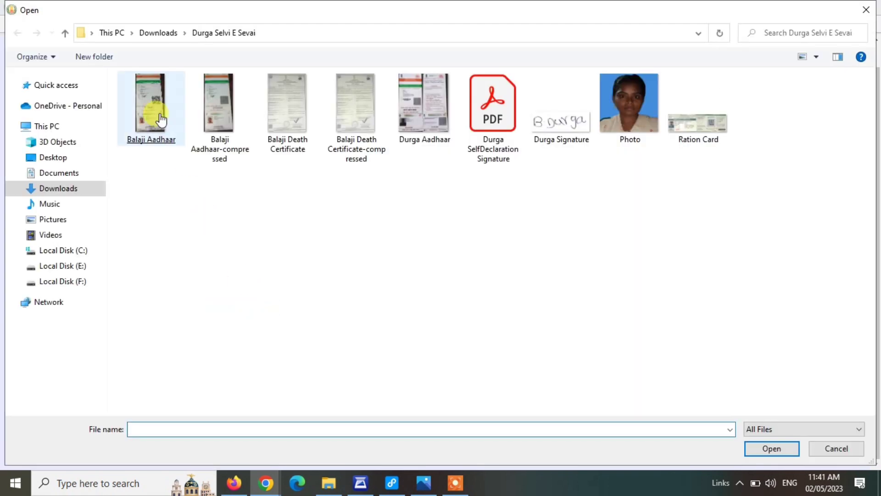
{"action": "double_click", "coordinate": [161, 119]}
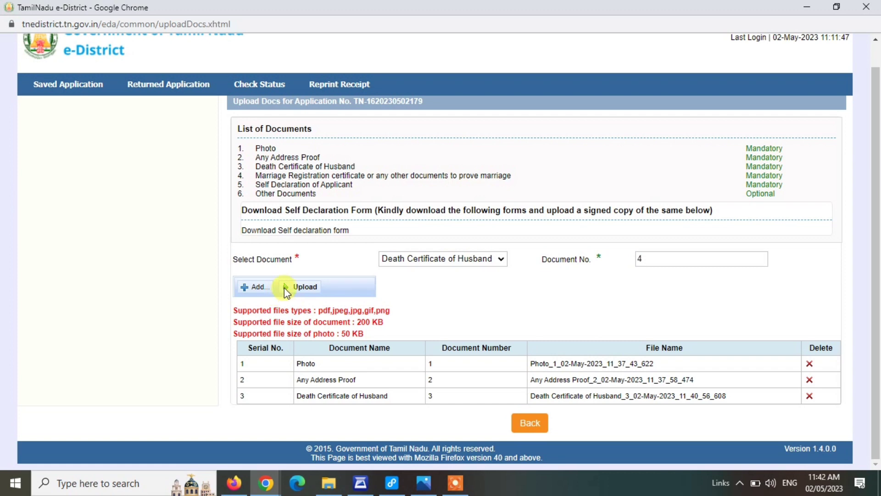
{"action": "left_click", "coordinate": [286, 287]}
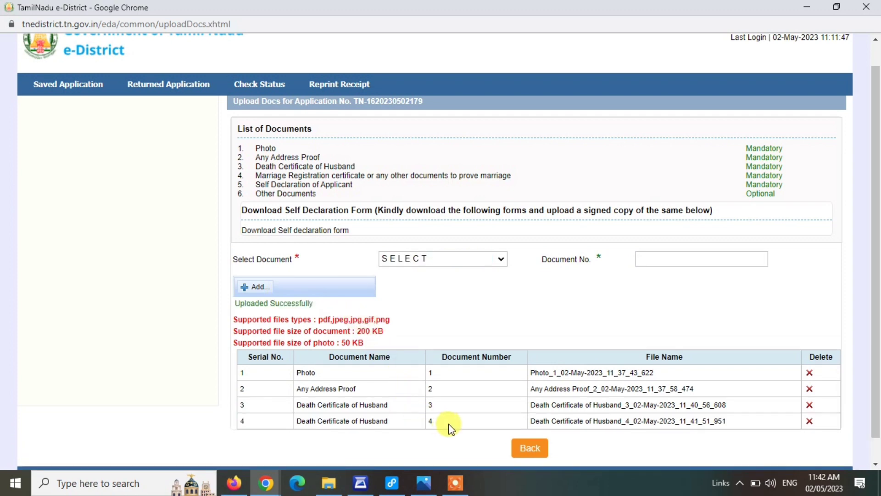
- Upload the Invitaion image as the Marriage Registration certificate, document number 6
{"action": "left_click", "coordinate": [445, 257]}
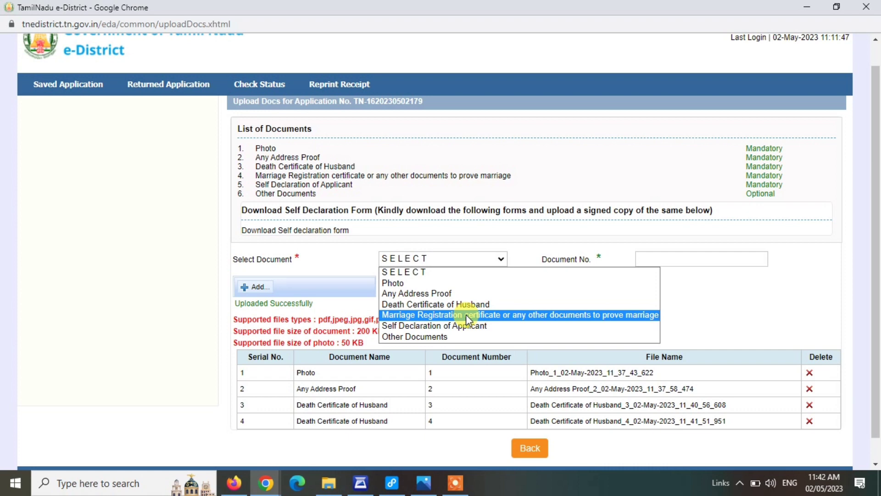
{"action": "left_click", "coordinate": [522, 315]}
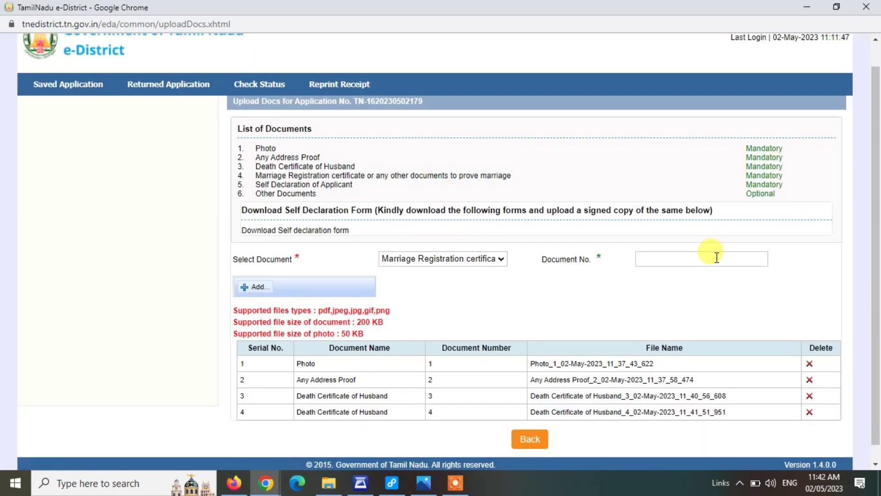
{"action": "left_click", "coordinate": [716, 257]}
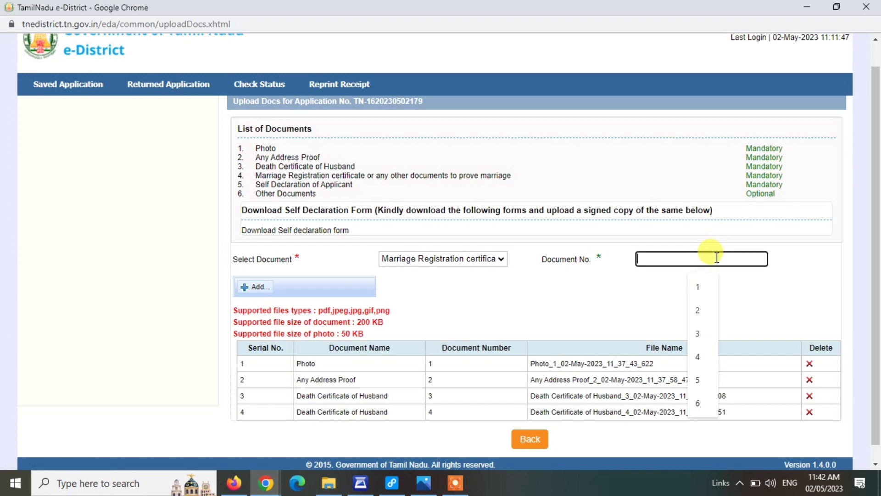
{"action": "type", "text": "6"}
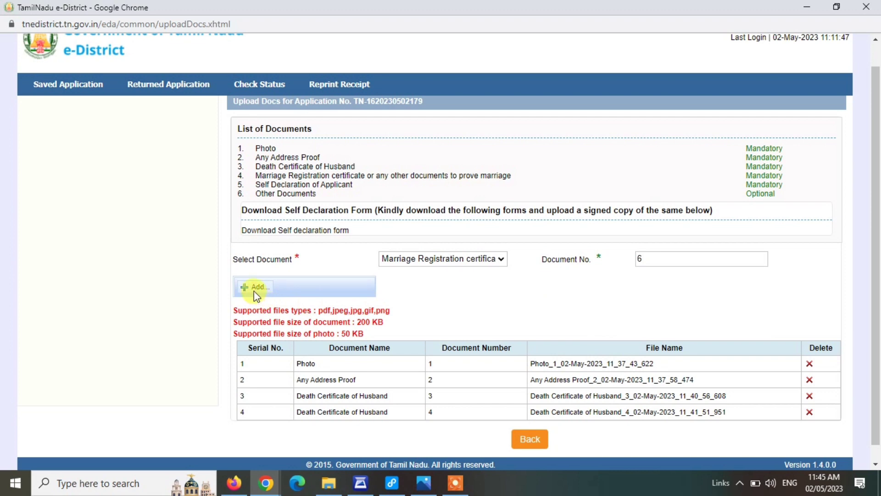
{"action": "left_click", "coordinate": [254, 291]}
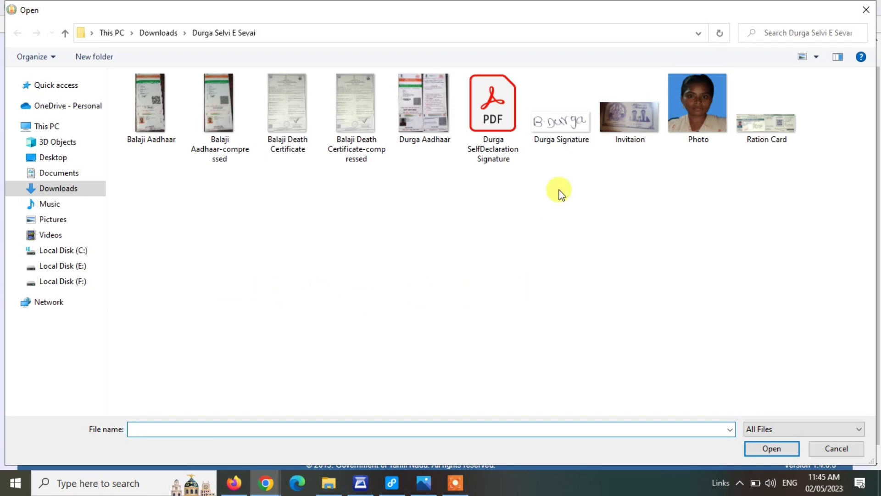
{"action": "double_click", "coordinate": [626, 131]}
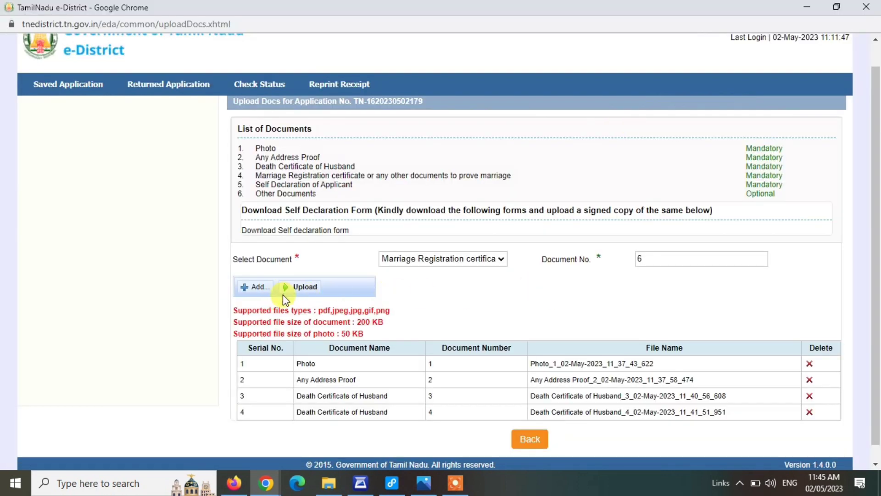
{"action": "left_click", "coordinate": [284, 294]}
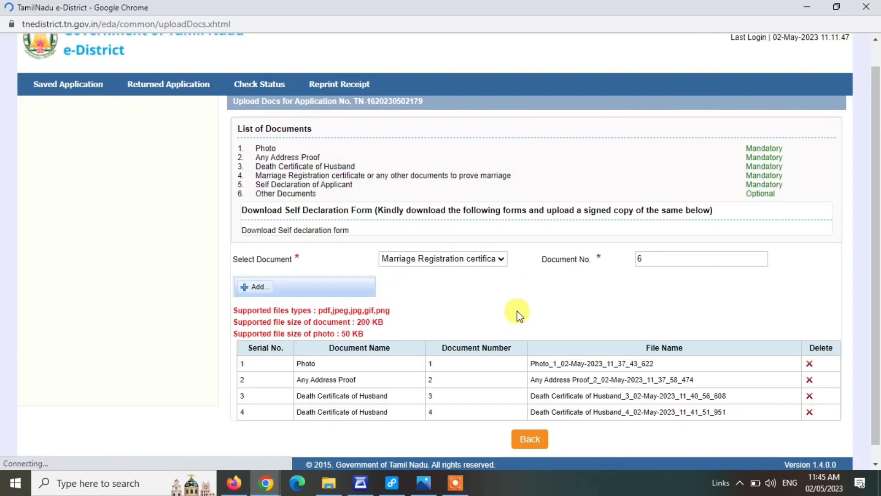
- Upload the signed PDF as Self Declaration of Applicant with document number 6
{"action": "left_click", "coordinate": [440, 258]}
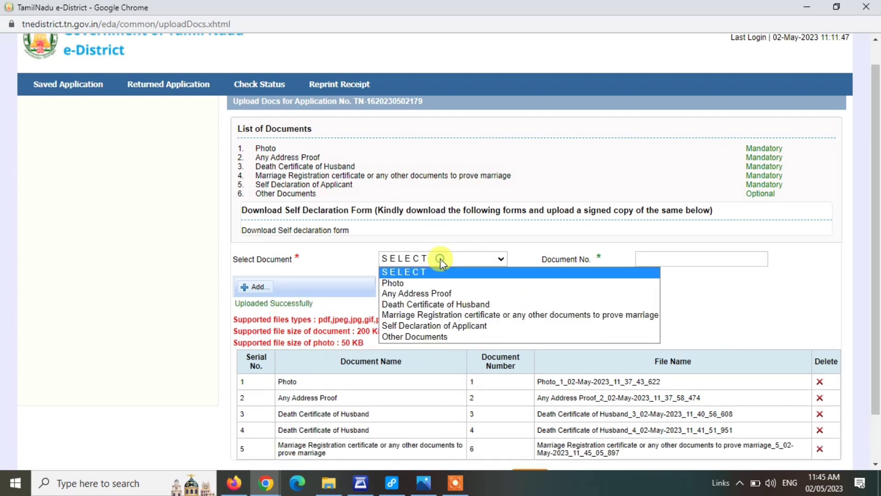
{"action": "left_click", "coordinate": [450, 326]}
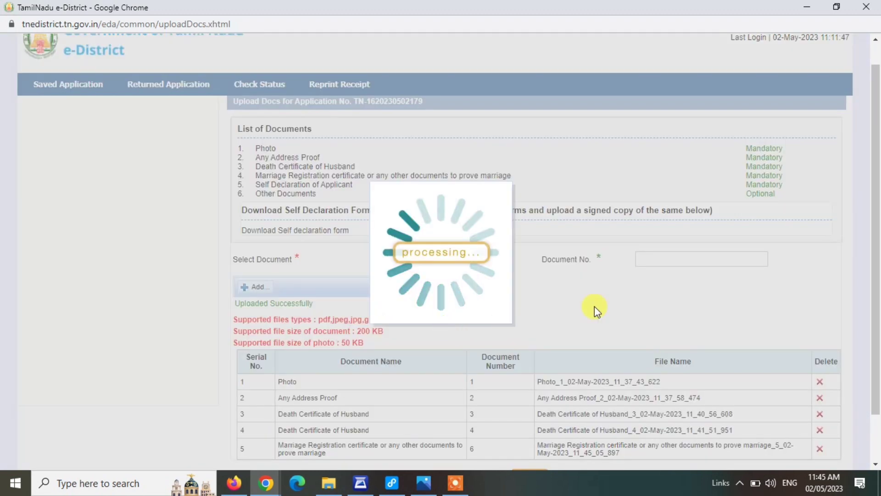
{"action": "left_click", "coordinate": [675, 256]}
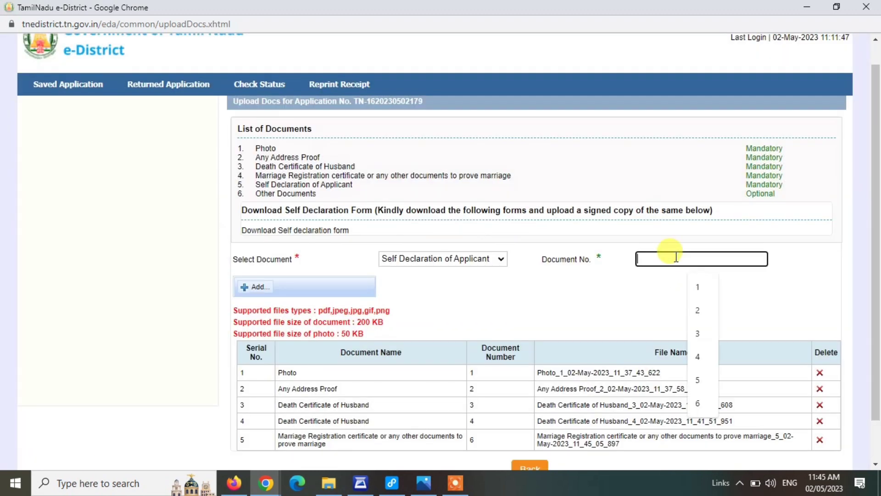
{"action": "type", "text": "6"}
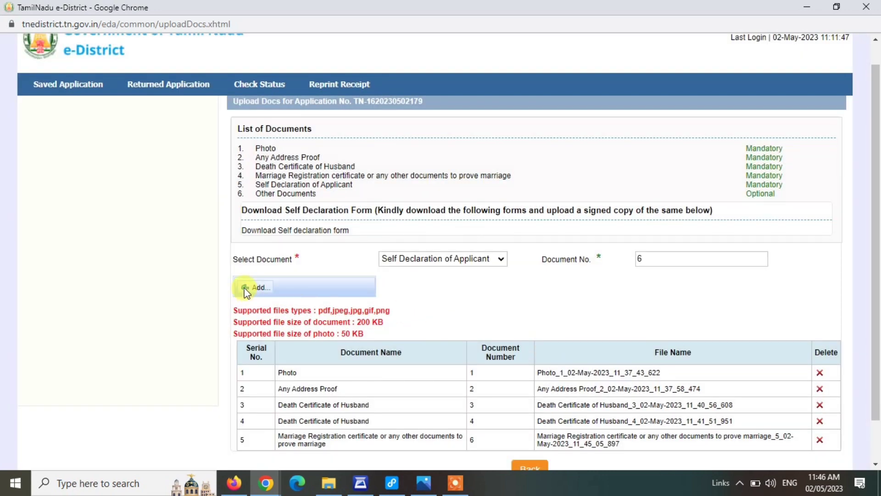
{"action": "left_click", "coordinate": [247, 288]}
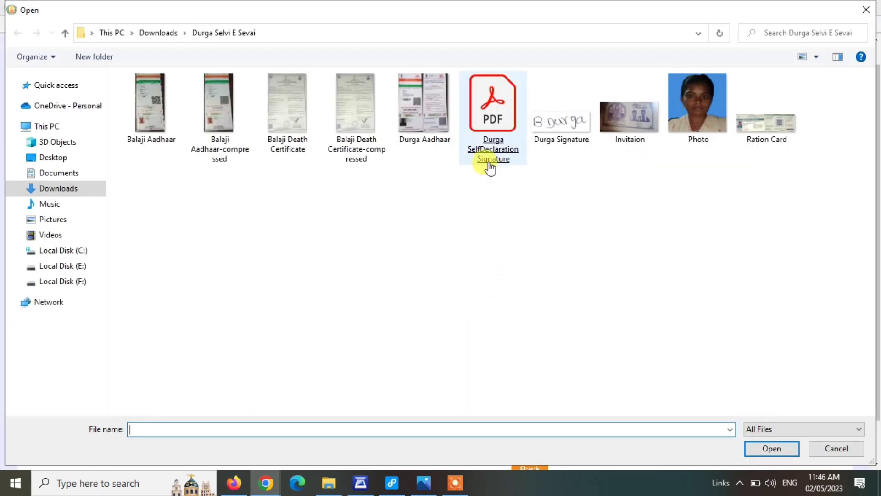
{"action": "double_click", "coordinate": [492, 161]}
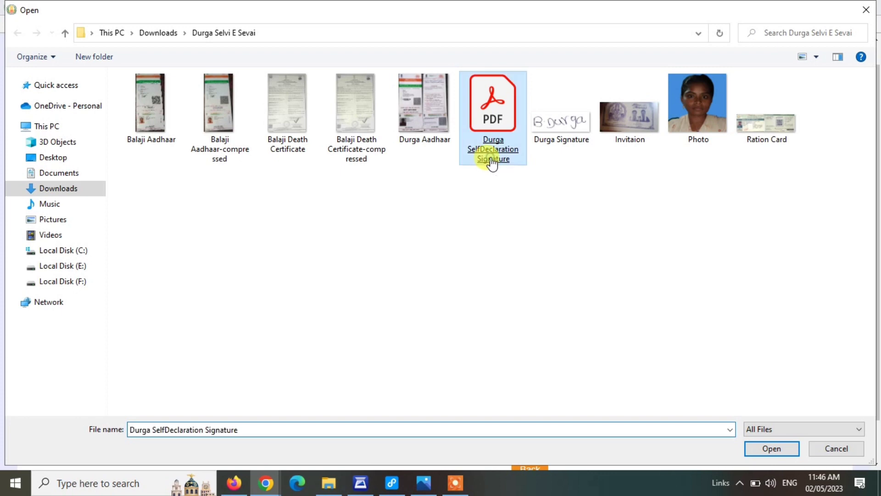
{"action": "left_click", "coordinate": [287, 288]}
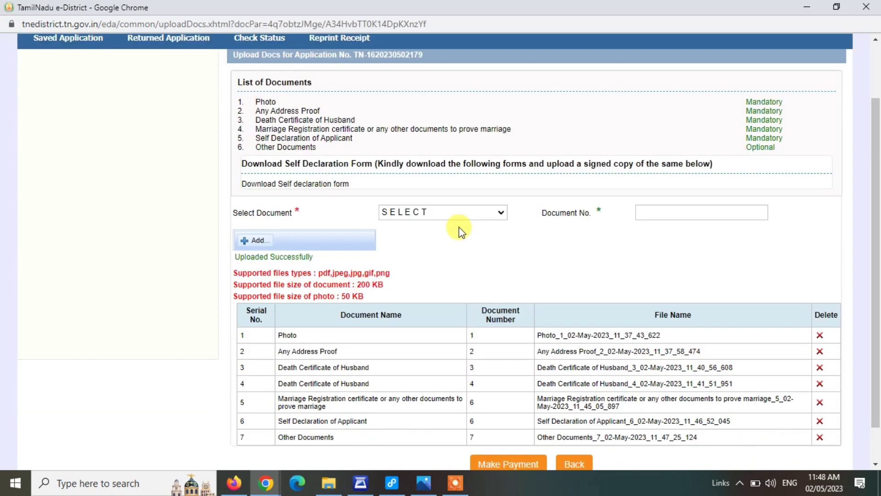
- Accept the terms and pay the Rs 60 fee online, declining to save the OTP
{"action": "left_click", "coordinate": [502, 465]}
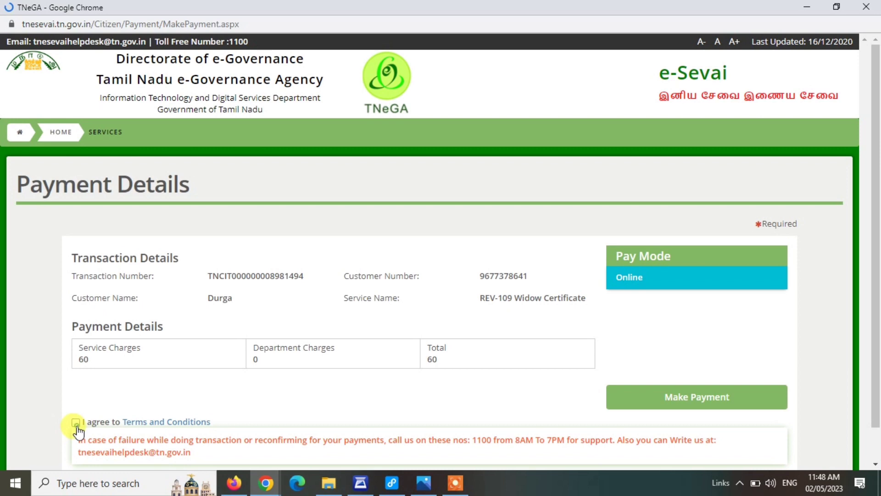
{"action": "left_click", "coordinate": [76, 422]}
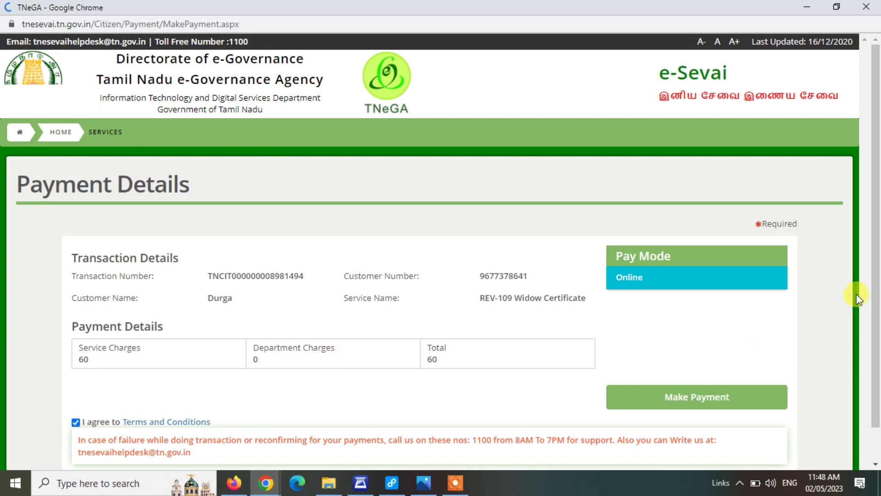
{"action": "scroll", "coordinate": [867, 248], "scroll_direction": "down", "scroll_amount": 1}
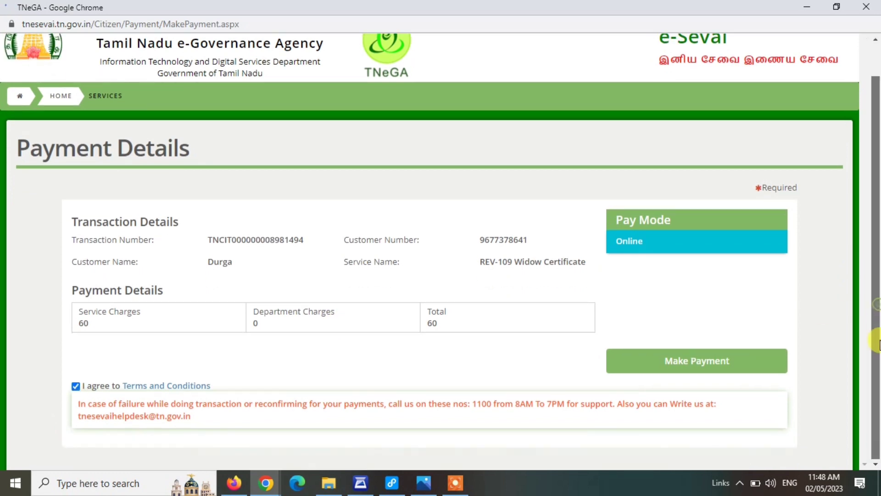
{"action": "left_click", "coordinate": [716, 365]}
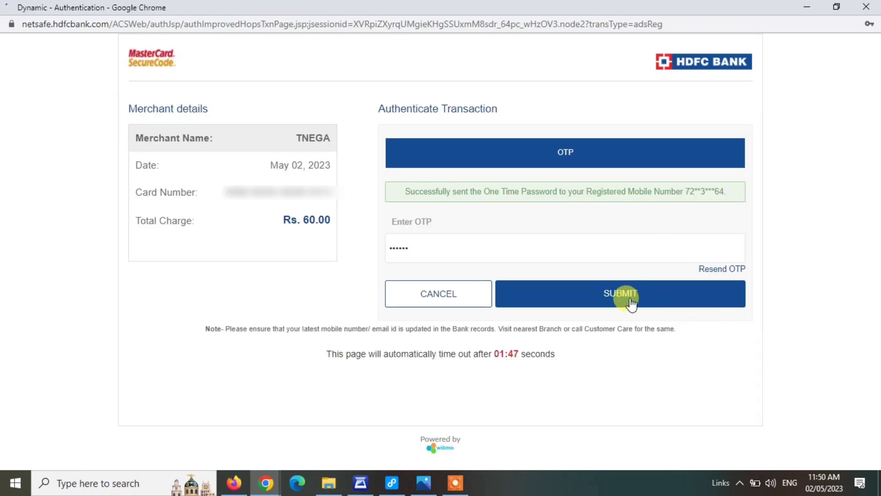
{"action": "left_click", "coordinate": [834, 202]}
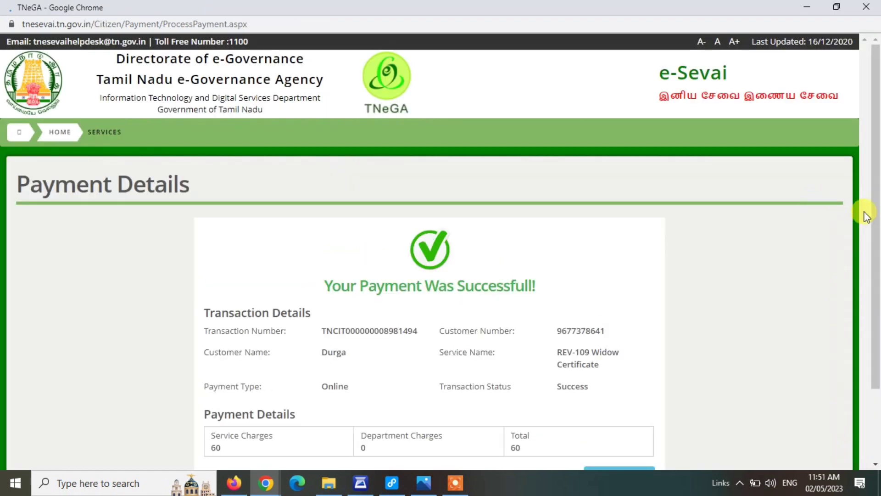
- Open the payment receipt PDF and dismiss the recent downloads list
{"action": "left_click_drag", "start_coordinate": [876, 231], "coordinate": [875, 252]}
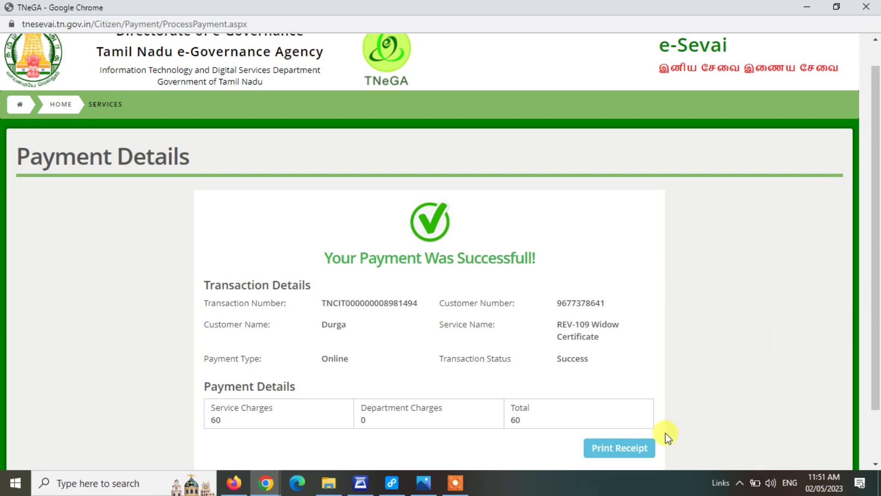
{"action": "left_click", "coordinate": [625, 449]}
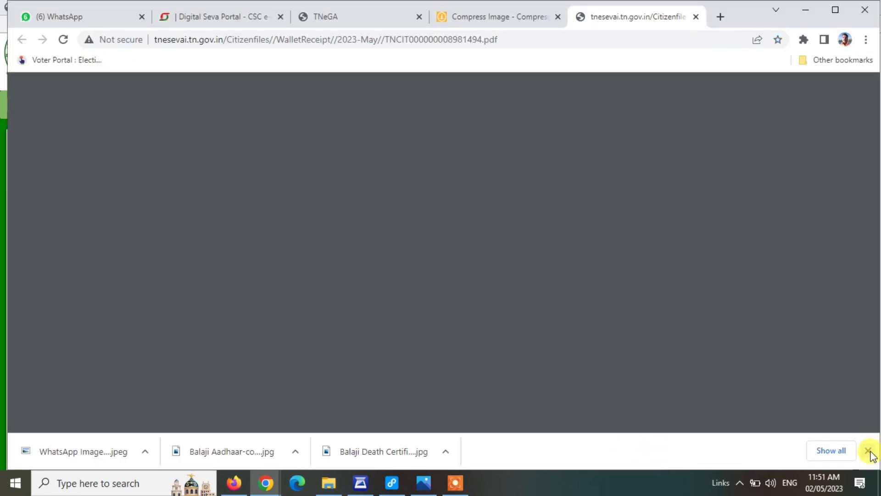
{"action": "left_click", "coordinate": [868, 451]}
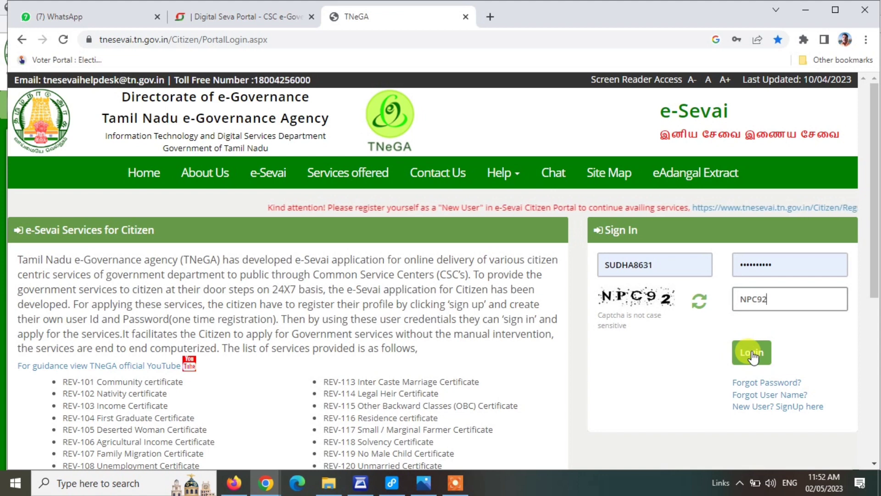
- Sign in, view Transaction Details, and select the Widow Certificate receipt number
{"action": "left_click", "coordinate": [752, 351]}
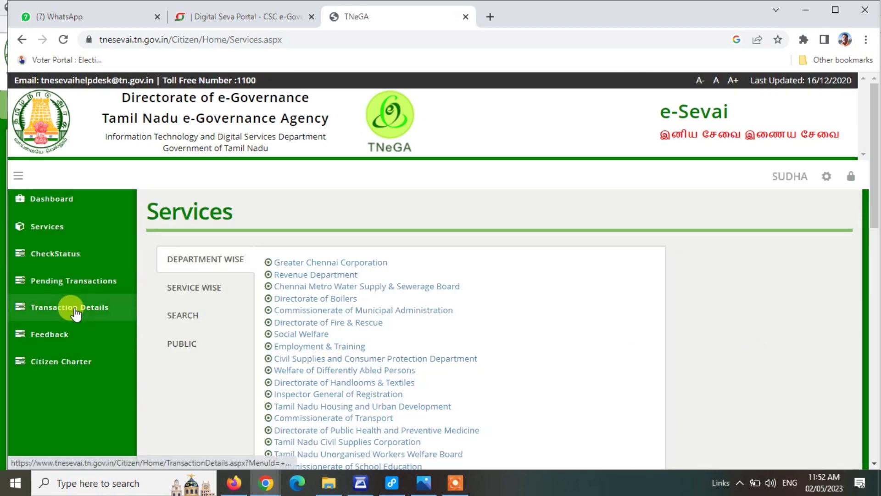
{"action": "left_click", "coordinate": [74, 307]}
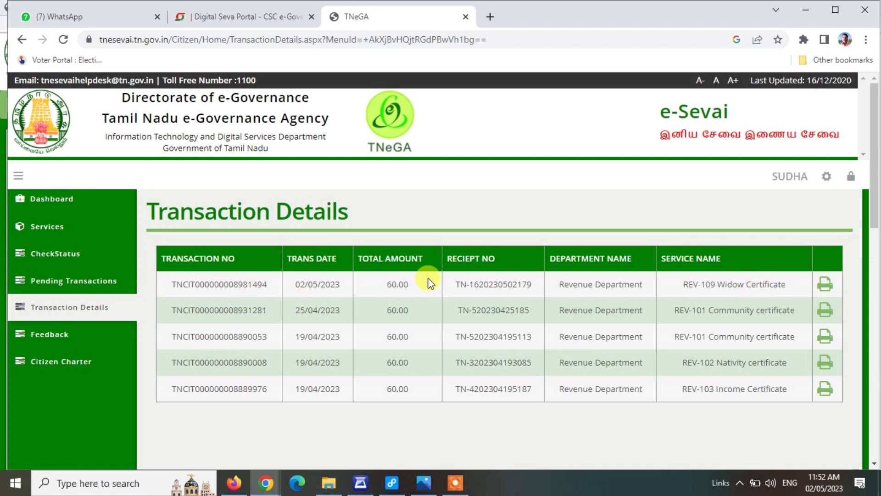
{"action": "left_click_drag", "start_coordinate": [456, 284], "coordinate": [535, 287]}
{"action": "key", "text": "ctrl+c"}
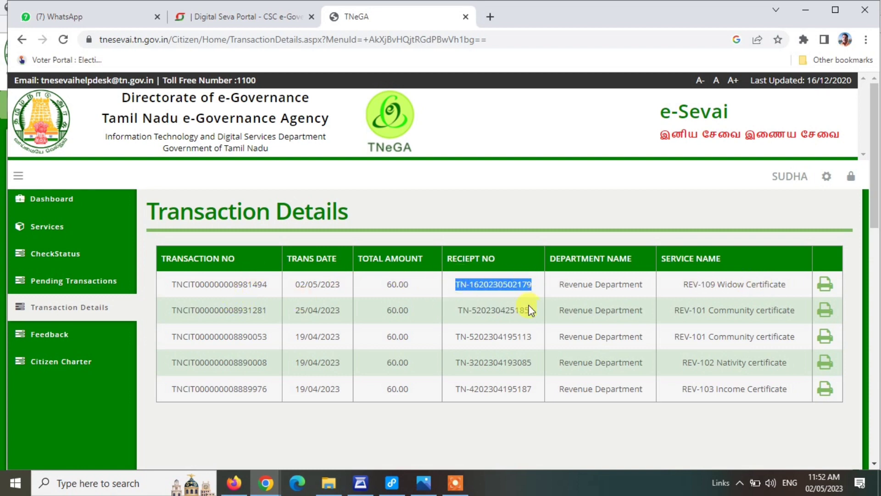
- Look up the pasted application number in Check Status to confirm payment PROCESSED and submission to VAO
{"action": "left_click", "coordinate": [40, 258]}
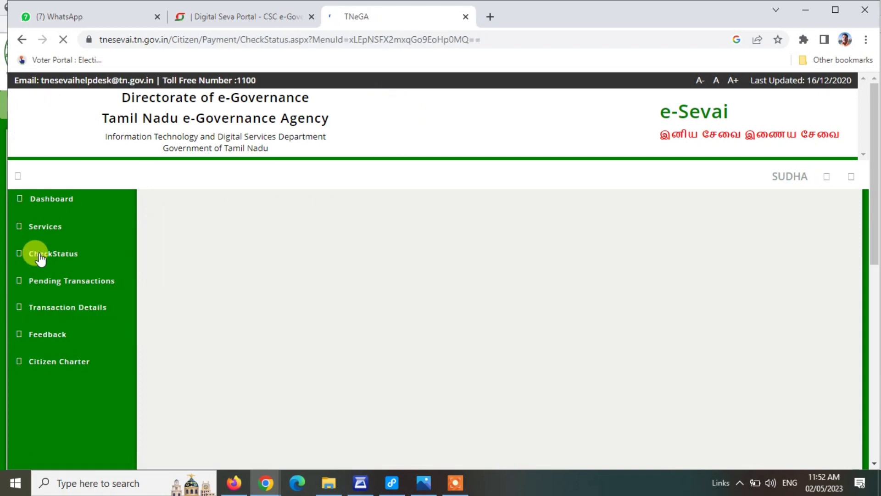
{"action": "left_click", "coordinate": [267, 340]}
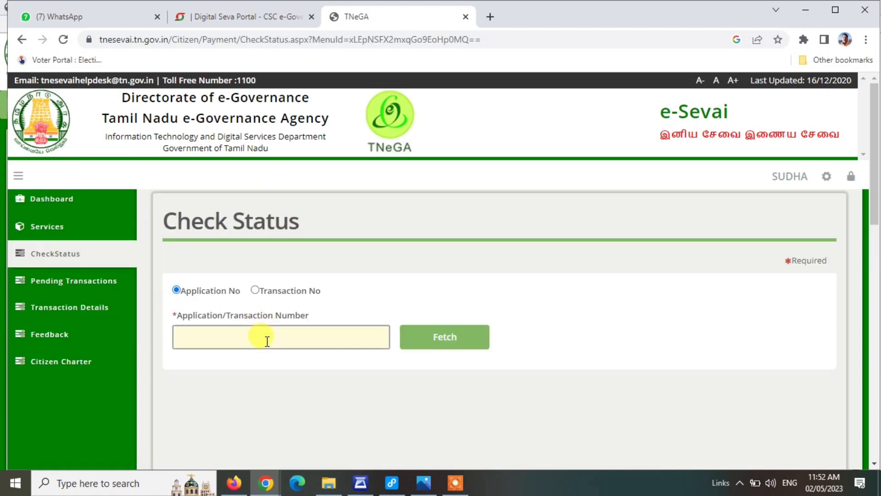
{"action": "key", "text": "ctrl+v"}
{"action": "left_click", "coordinate": [434, 343]}
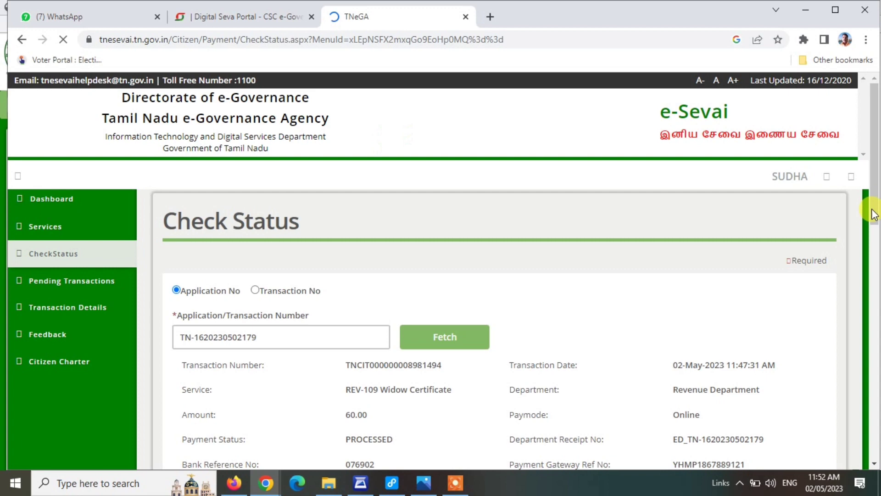
{"action": "left_click_drag", "start_coordinate": [872, 213], "coordinate": [872, 270]}
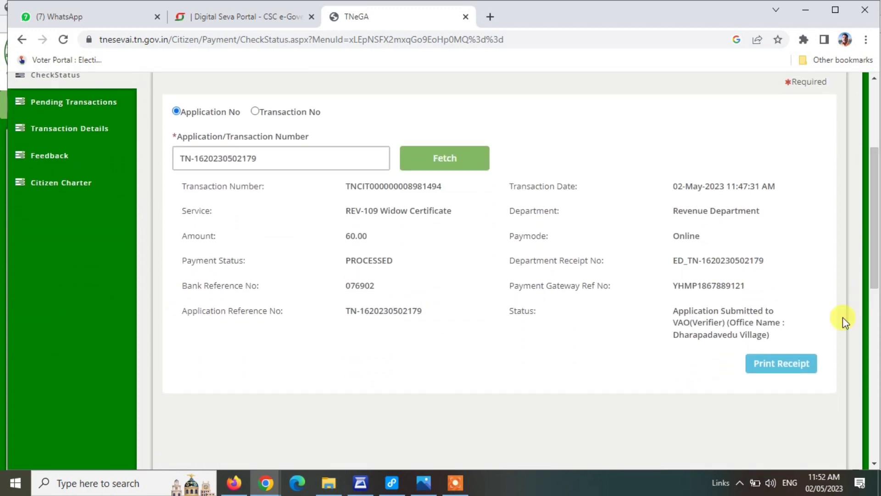